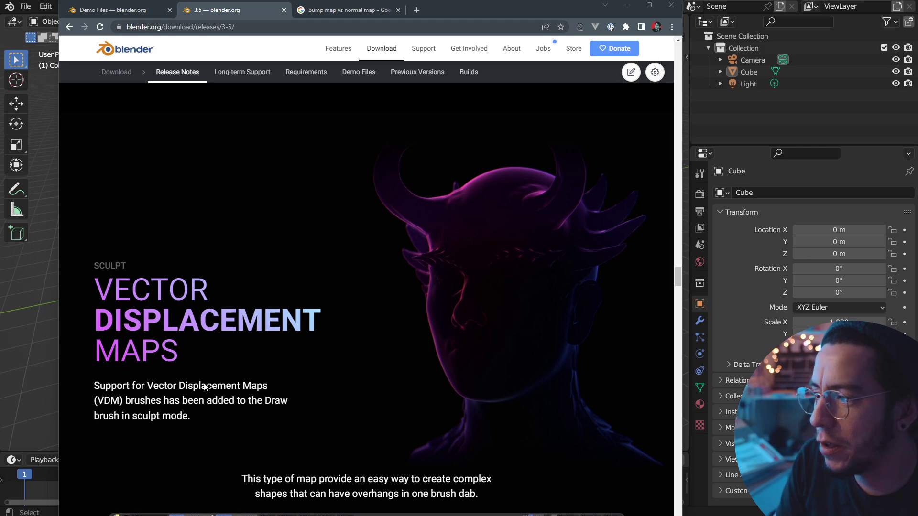
- Read the Blender 3.5 release notes through the Vector Displacement Maps section, then return to Blender
{"action": "scroll", "coordinate": [454, 270], "scroll_direction": "down", "scroll_amount": 2}
{"action": "scroll", "coordinate": [474, 280], "scroll_direction": "down", "scroll_amount": 4}
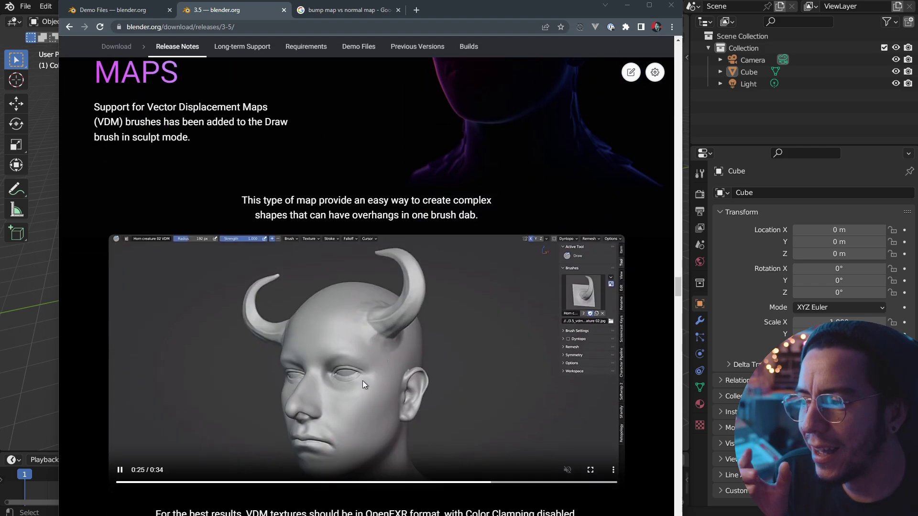
{"action": "scroll", "coordinate": [445, 349], "scroll_direction": "down", "scroll_amount": 2}
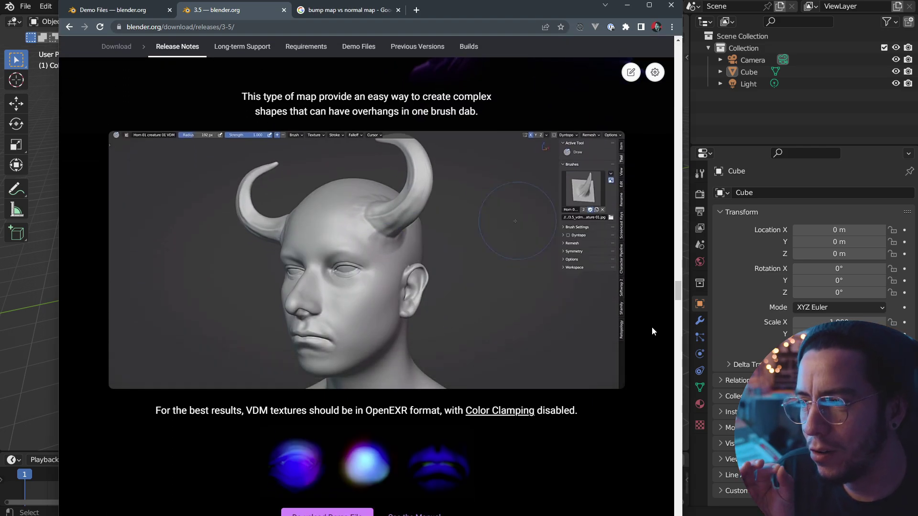
{"action": "scroll", "coordinate": [648, 297], "scroll_direction": "down", "scroll_amount": 1}
{"action": "scroll", "coordinate": [646, 285], "scroll_direction": "down", "scroll_amount": 1}
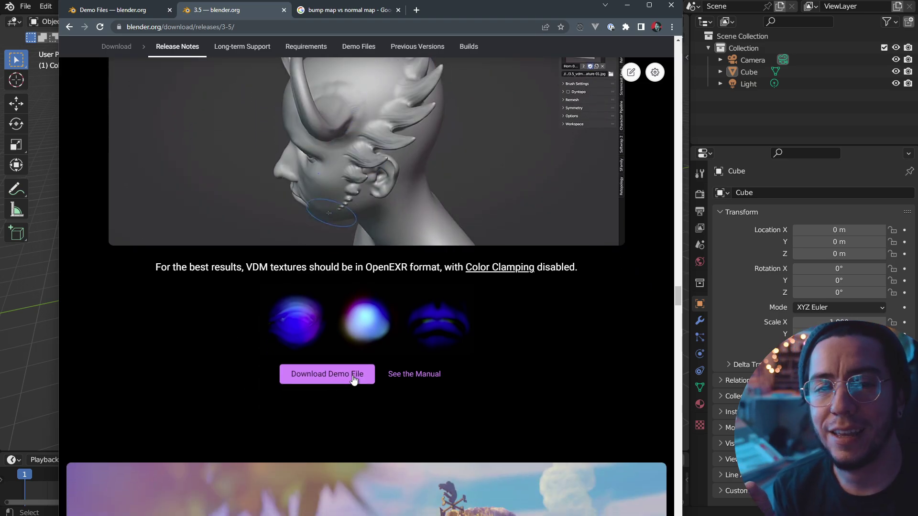
{"action": "left_click", "coordinate": [765, 118]}
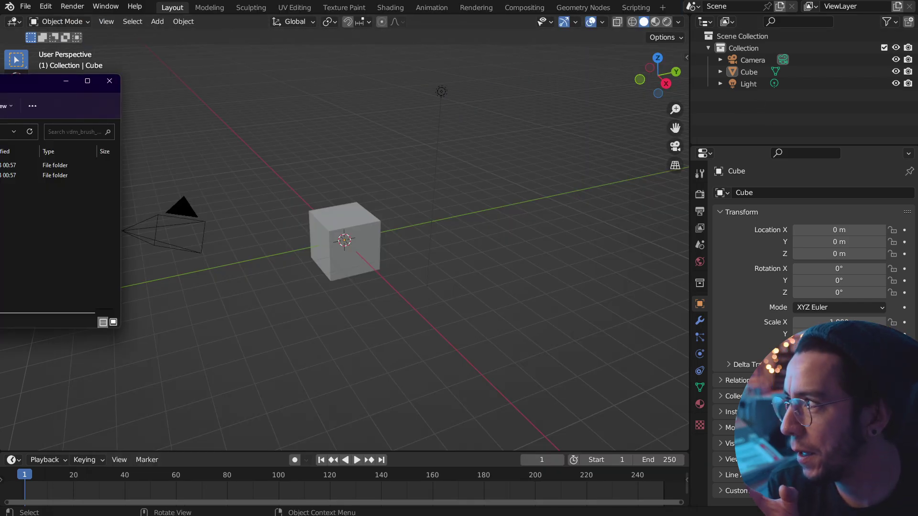
- Open the vdm_using_brushes folder in File Explorer so VDM_sculpting_demo.blend is listed
{"action": "left_click_drag", "start_coordinate": [43, 81], "coordinate": [366, 133]}
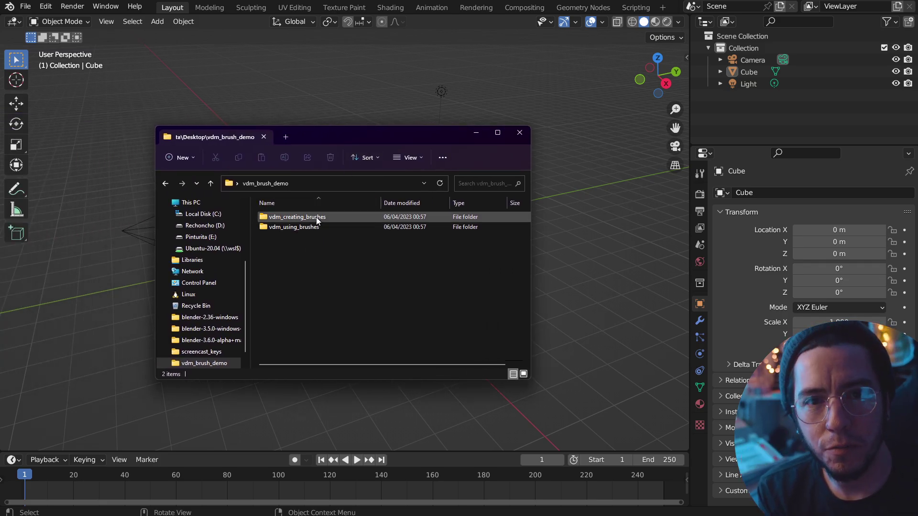
{"action": "left_click", "coordinate": [317, 217]}
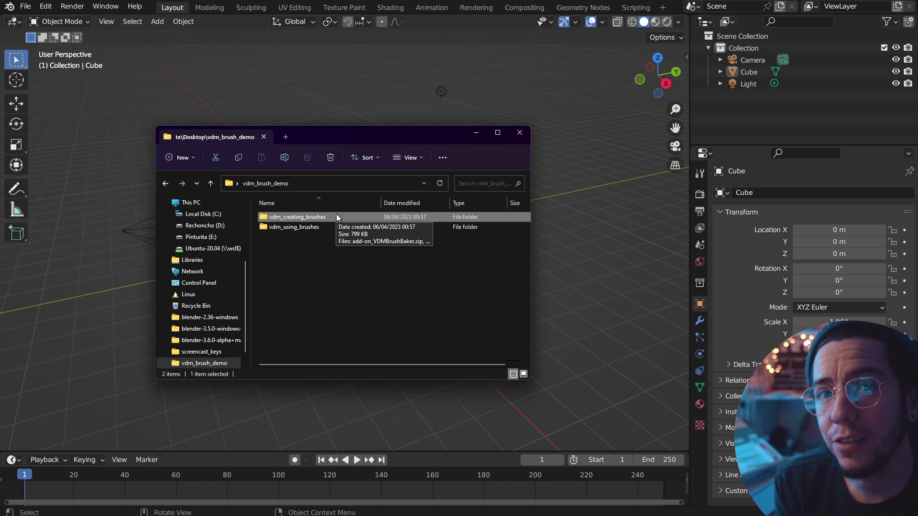
{"action": "left_click", "coordinate": [296, 228]}
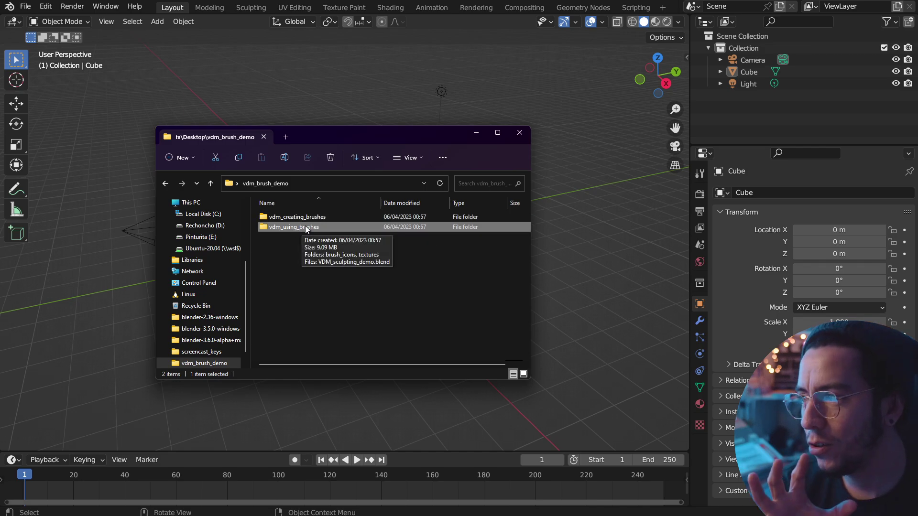
{"action": "double_click", "coordinate": [306, 227]}
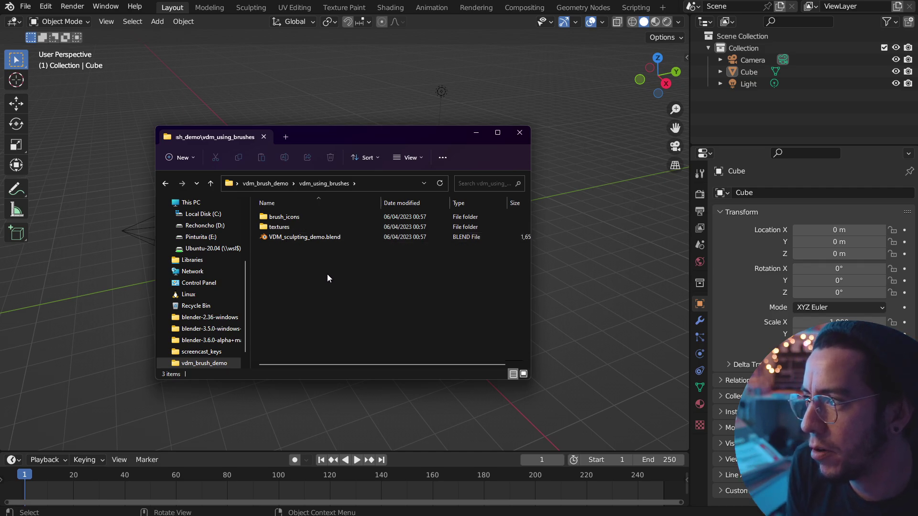
{"action": "mouse_move", "coordinate": [327, 273]}
{"action": "left_mouse_down"}
{"action": "mouse_move", "coordinate": [174, 268]}
{"action": "mouse_move", "coordinate": [494, 199]}
{"action": "left_mouse_up"}
- Open VDM_sculpting_demo.blend and test-stamp ears on the head twice, undoing each stroke
{"action": "left_click", "coordinate": [494, 201]}
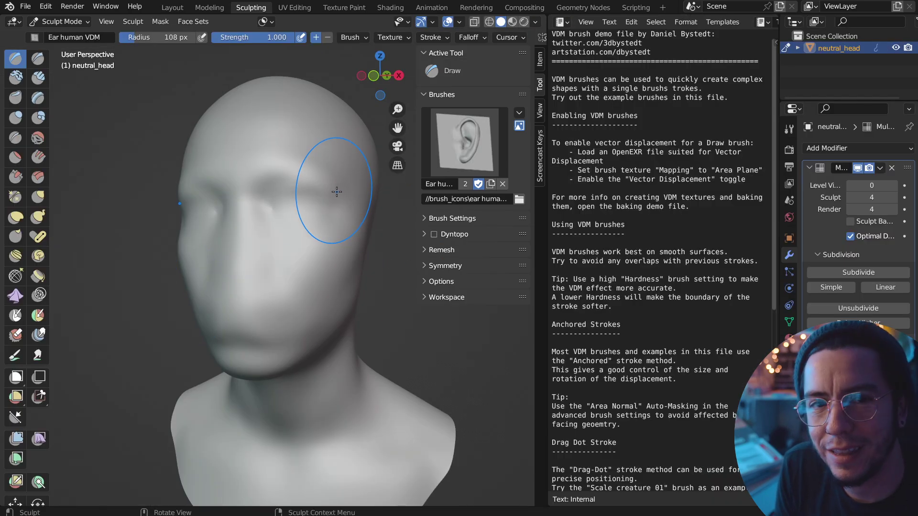
{"action": "left_click_drag", "start_coordinate": [329, 193], "coordinate": [334, 306]}
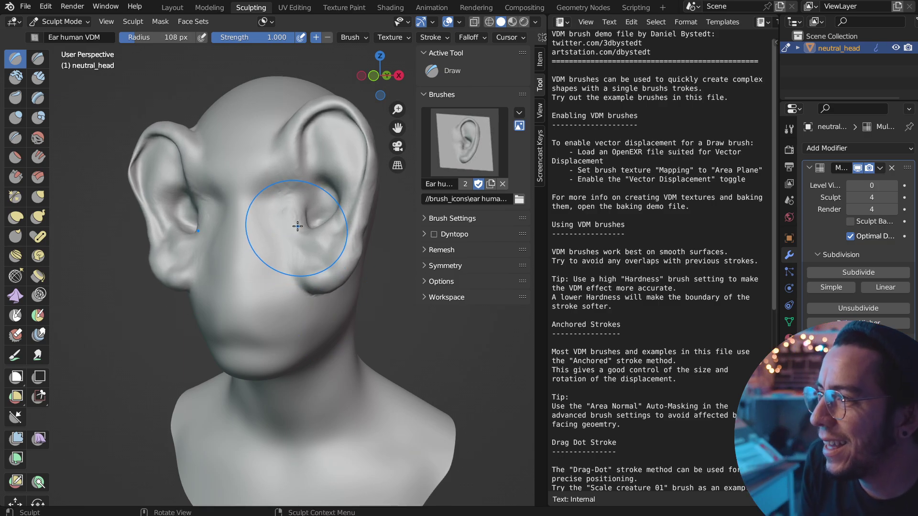
{"action": "key", "text": "ctrl+z"}
{"action": "left_click_drag", "start_coordinate": [293, 201], "coordinate": [296, 307]}
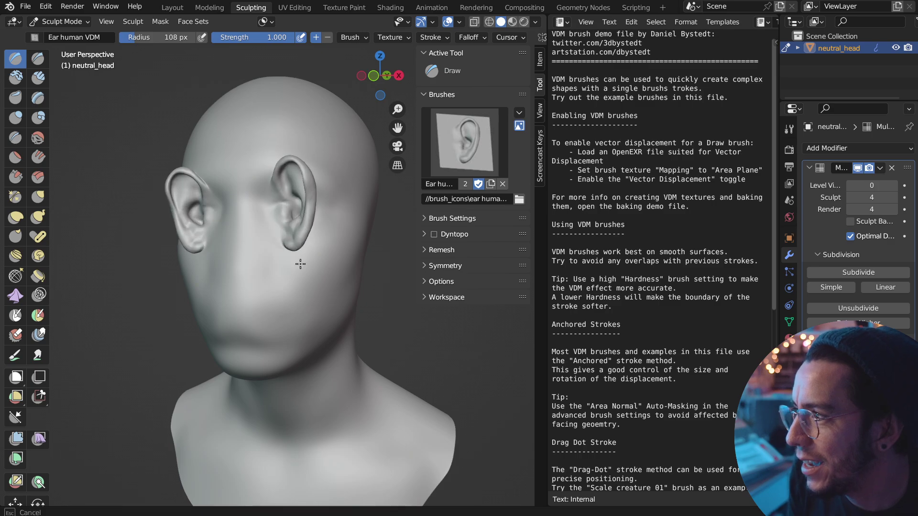
{"action": "key", "text": "ctrl+z"}
- Try the Eye creature 01 VDM brush on the face and undo the eye stamps
{"action": "left_click", "coordinate": [458, 148]}
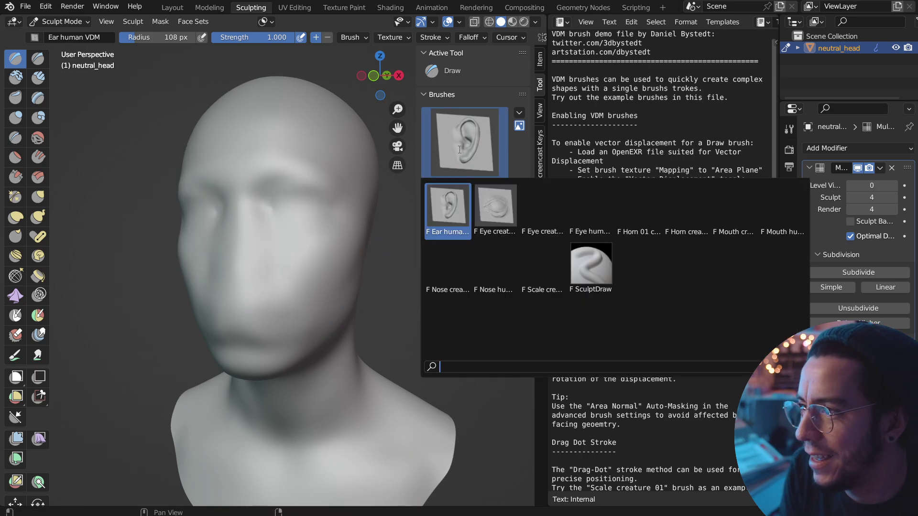
{"action": "left_click", "coordinate": [494, 213]}
{"action": "left_click_drag", "start_coordinate": [288, 209], "coordinate": [288, 260]}
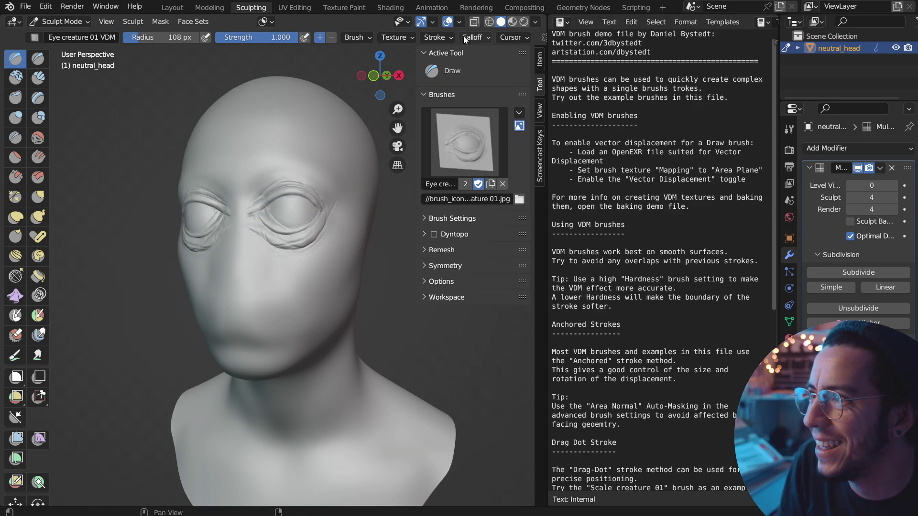
{"action": "scroll", "coordinate": [489, 37], "scroll_direction": "down", "scroll_amount": 2}
{"action": "scroll", "coordinate": [489, 38], "scroll_direction": "down", "scroll_amount": 2}
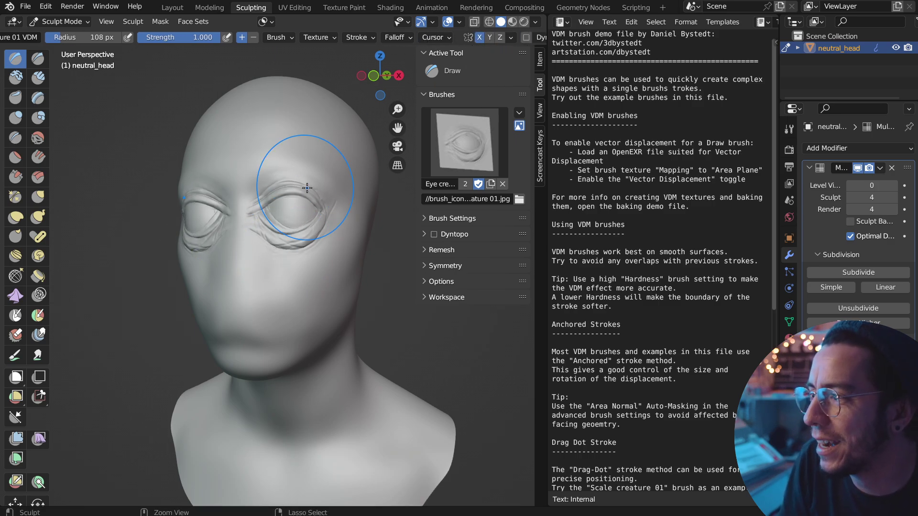
{"action": "key", "text": "ctrl+z"}
{"action": "left_click", "coordinate": [481, 159]}
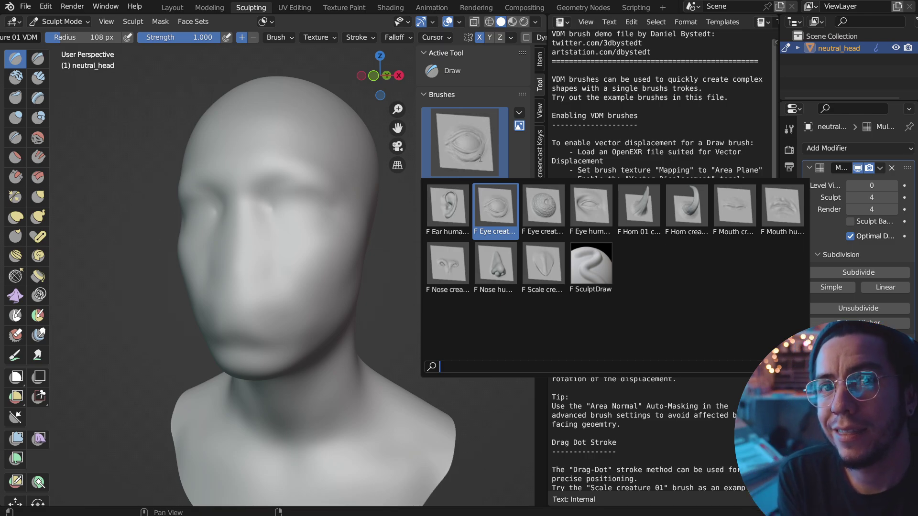
{"action": "left_click_drag", "start_coordinate": [352, 1], "coordinate": [315, 99]}
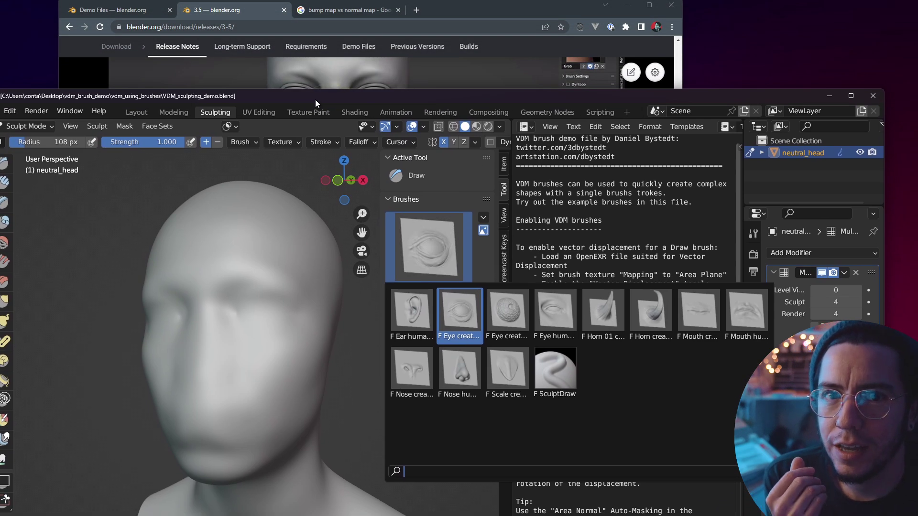
{"action": "left_click", "coordinate": [324, 13]}
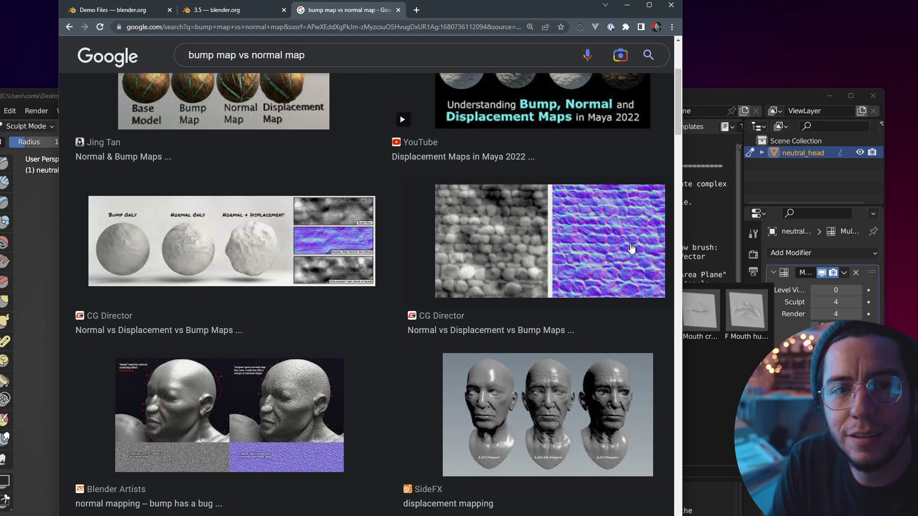
{"action": "left_click", "coordinate": [708, 96]}
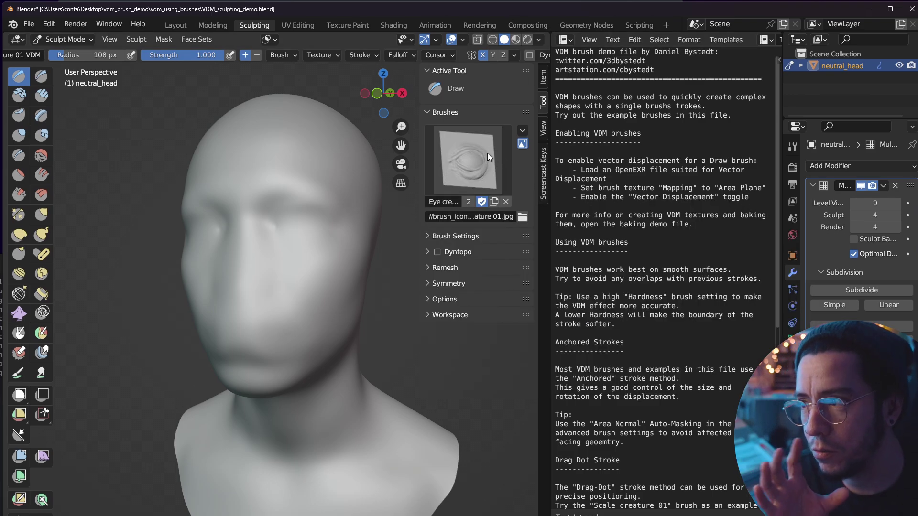
- Select the Horn creature VDM brush and split off an Image Editor above the text area
{"action": "left_click", "coordinate": [485, 151]}
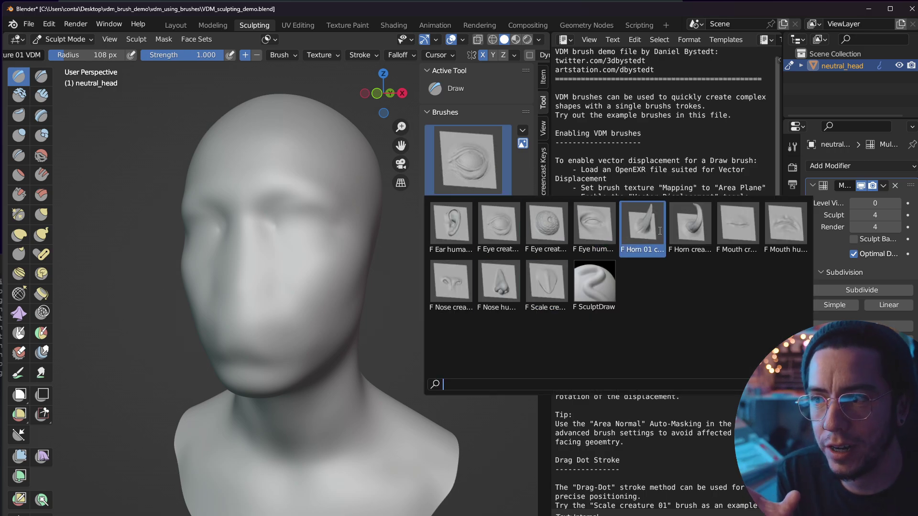
{"action": "left_click", "coordinate": [689, 232]}
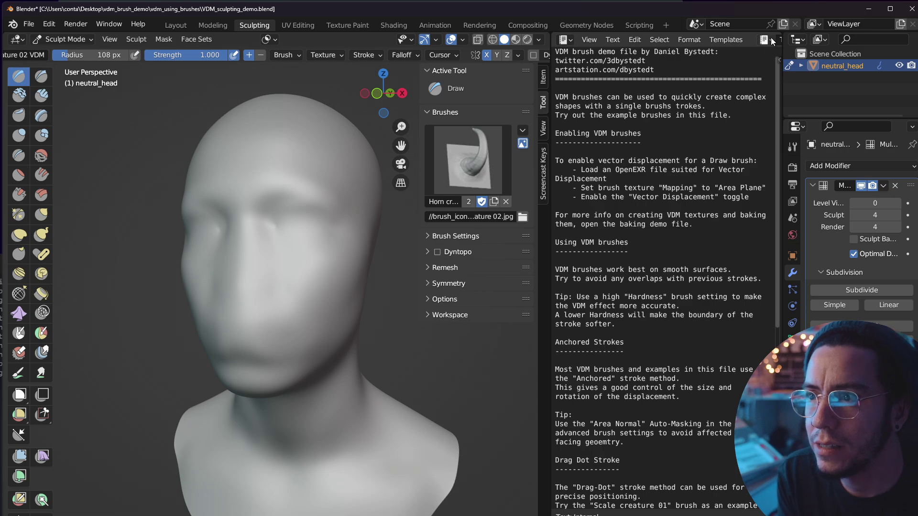
{"action": "left_click_drag", "start_coordinate": [778, 34], "coordinate": [736, 237]}
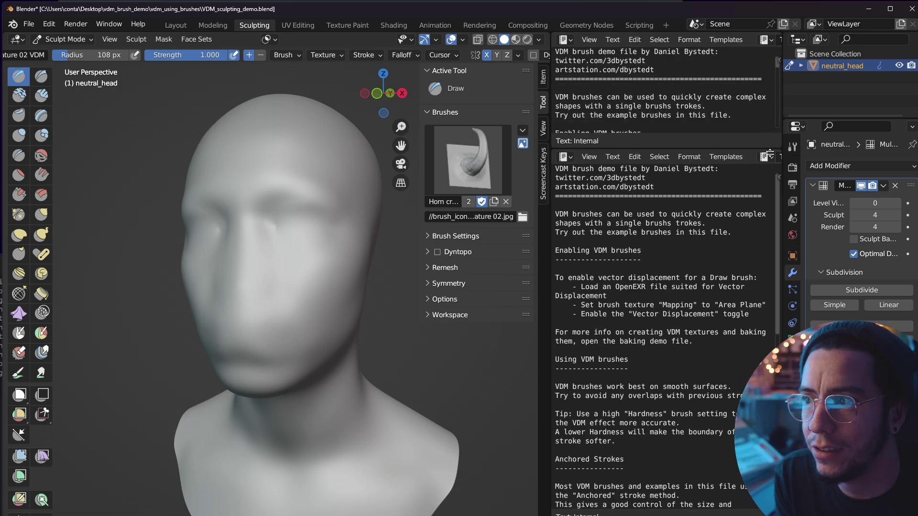
{"action": "left_click", "coordinate": [566, 41]}
{"action": "left_click", "coordinate": [220, 86]}
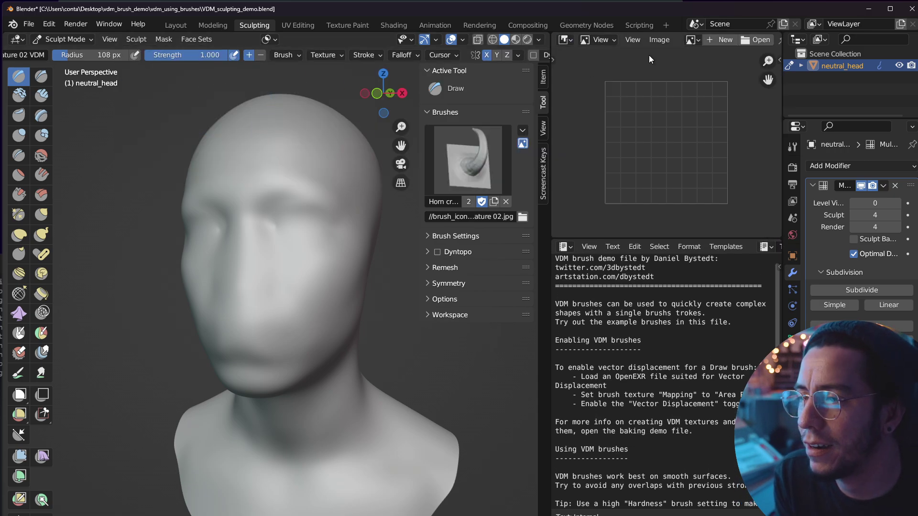
- Display the Horn 01 creature 01 VDM image and stamp curved horns on the head
{"action": "left_click", "coordinate": [692, 40]}
{"action": "left_click", "coordinate": [711, 60]}
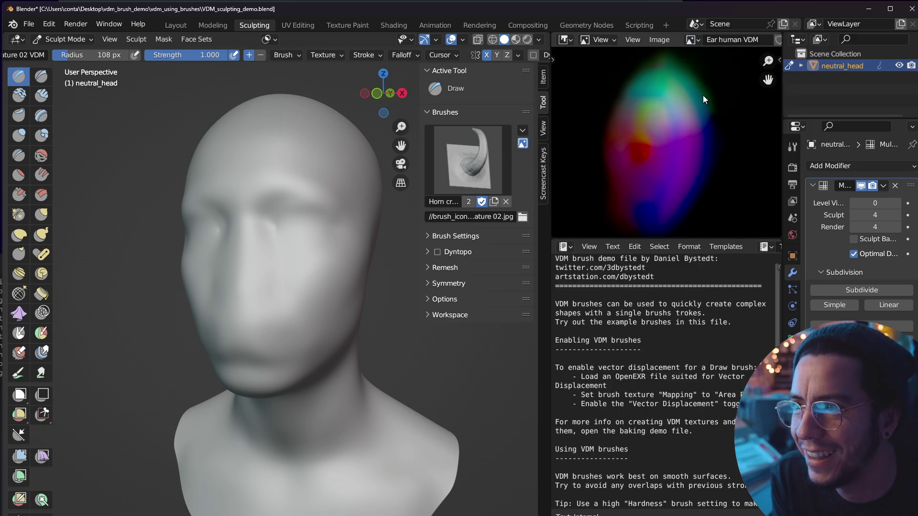
{"action": "left_click", "coordinate": [692, 40]}
{"action": "left_click", "coordinate": [746, 80]}
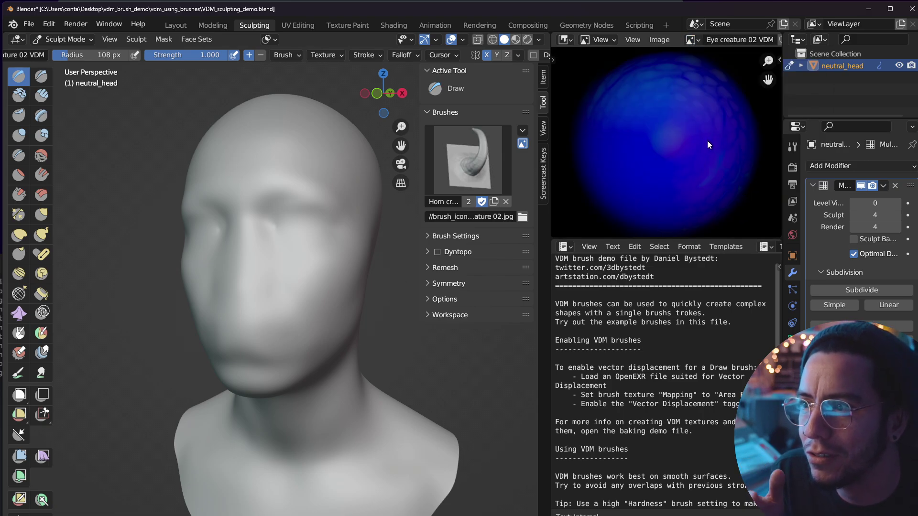
{"action": "left_click", "coordinate": [691, 40]}
{"action": "left_click", "coordinate": [709, 104]}
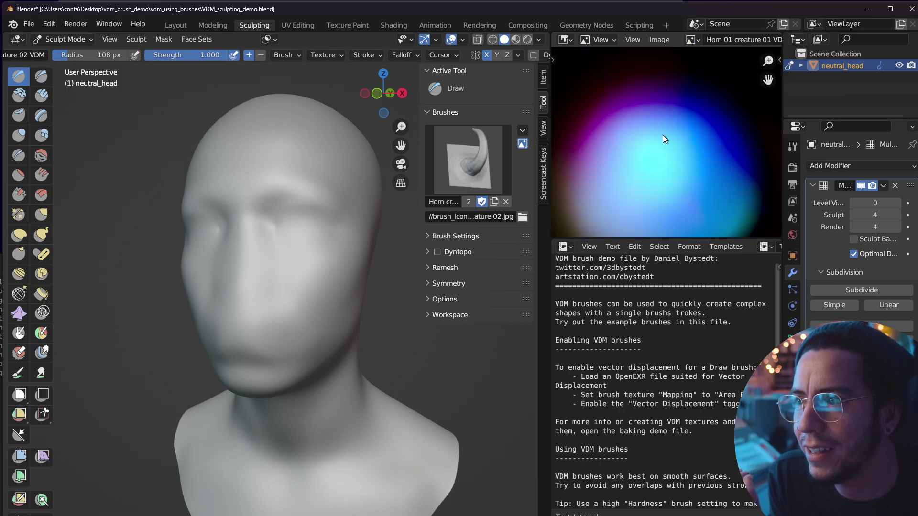
{"action": "middle_click_drag", "start_coordinate": [617, 117], "coordinate": [614, 105]}
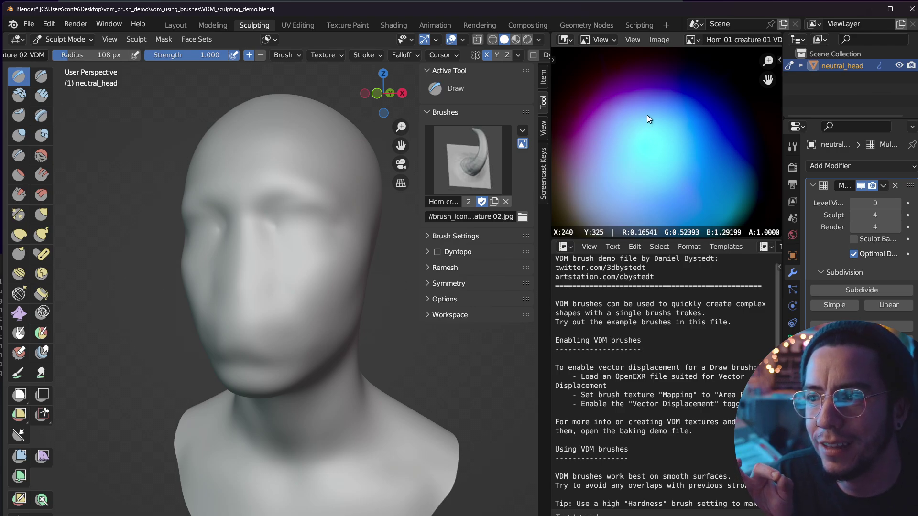
{"action": "mouse_move", "coordinate": [646, 102]}
{"action": "left_mouse_down"}
{"action": "mouse_move", "coordinate": [684, 80]}
{"action": "mouse_move", "coordinate": [675, 120]}
{"action": "left_mouse_up"}
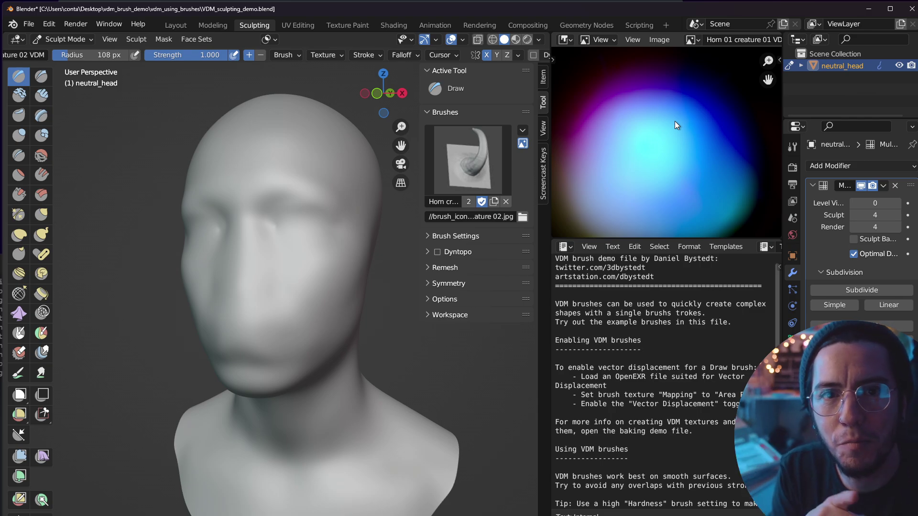
{"action": "mouse_move", "coordinate": [317, 158]}
{"action": "left_mouse_down"}
{"action": "mouse_move", "coordinate": [325, 204]}
{"action": "mouse_move", "coordinate": [351, 198]}
{"action": "left_mouse_up"}
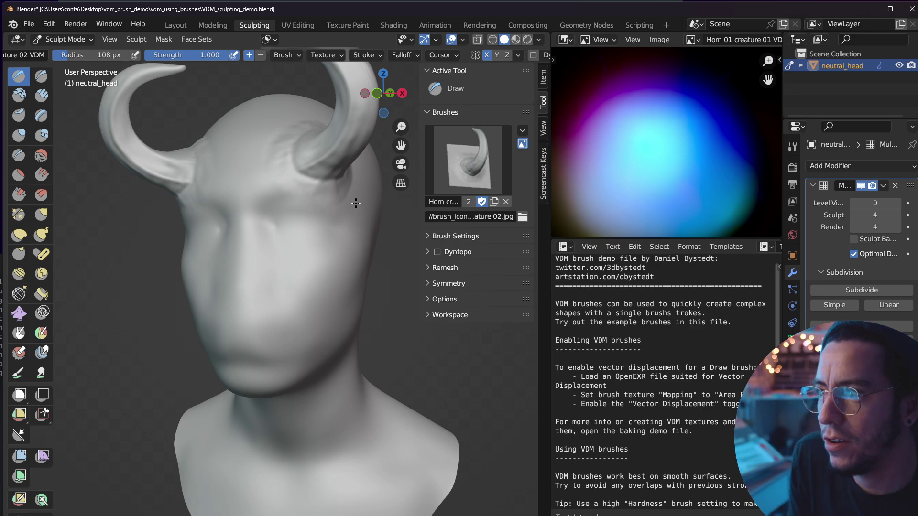
- Remove the horns and test the Ear human VDM brush, undoing the stroke
{"action": "left_click_drag", "start_coordinate": [351, 197], "coordinate": [349, 198]}
{"action": "key", "text": "ctrl+z"}
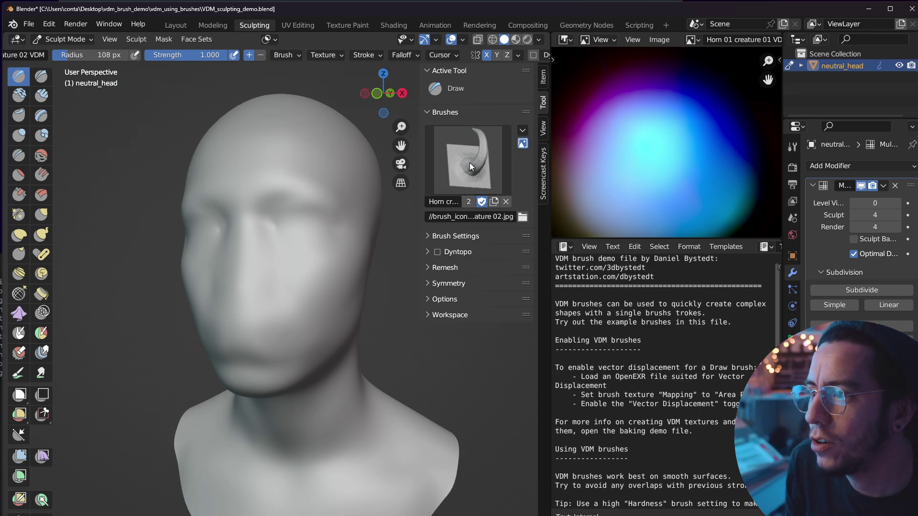
{"action": "left_click", "coordinate": [468, 163]}
{"action": "left_click", "coordinate": [453, 228]}
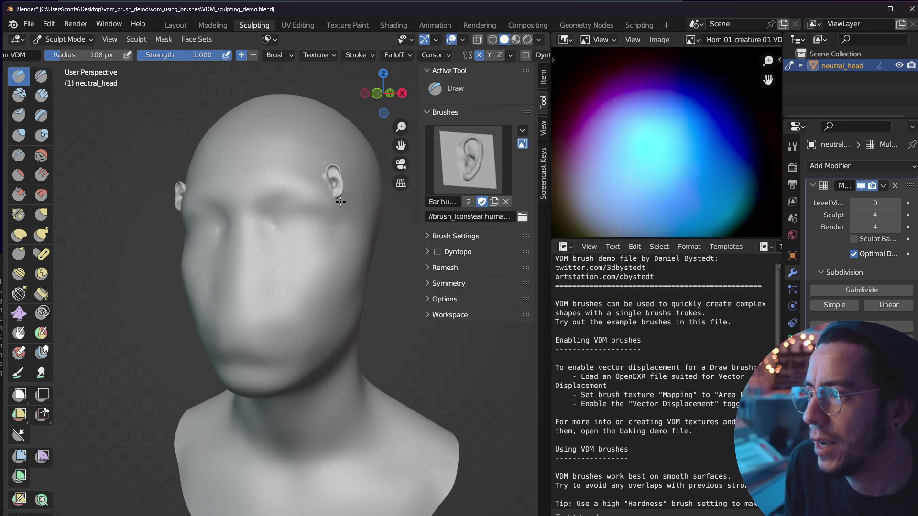
{"action": "left_click_drag", "start_coordinate": [340, 202], "coordinate": [337, 265]}
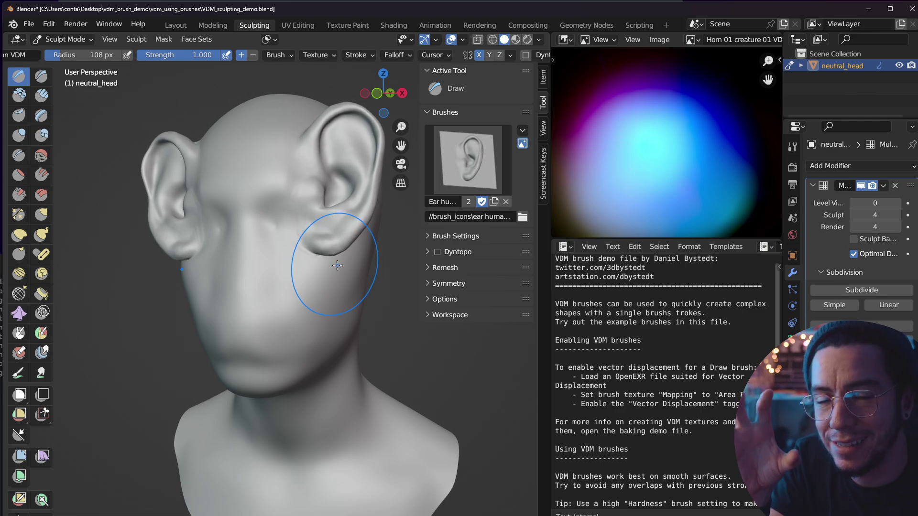
{"action": "key", "text": "ctrl+z"}
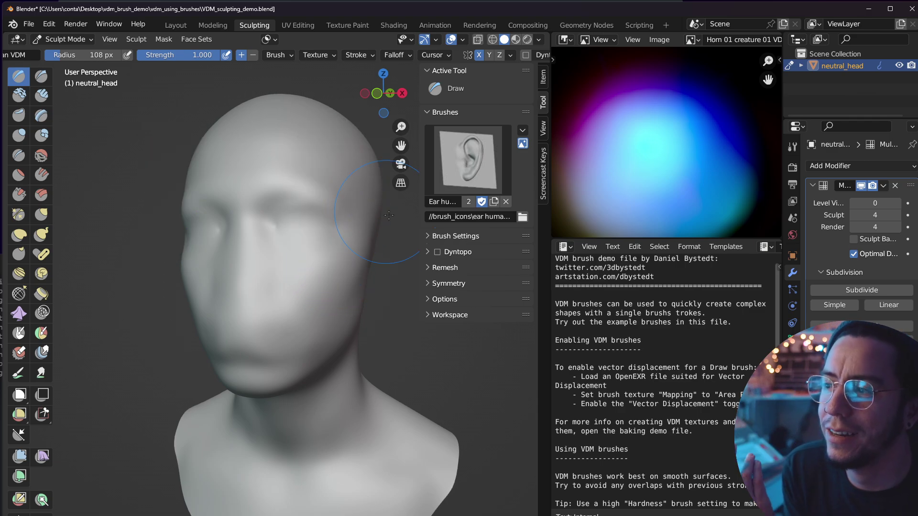
- Set the ear brush's Stroke Method to Drag Dot and drag-place ears on the head's side
{"action": "left_click", "coordinate": [463, 237]}
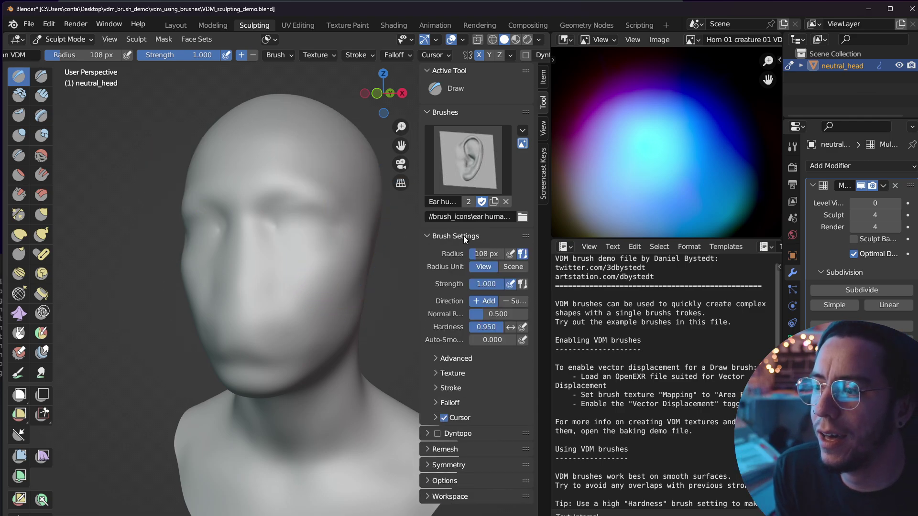
{"action": "left_click", "coordinate": [454, 389]}
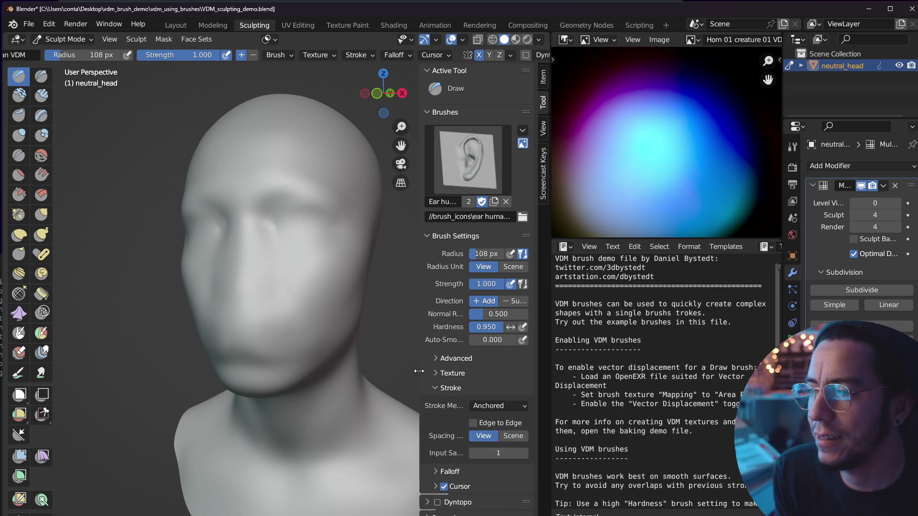
{"action": "left_click_drag", "start_coordinate": [419, 371], "coordinate": [350, 371]}
{"action": "scroll", "coordinate": [287, 245], "scroll_direction": "down", "scroll_amount": 2}
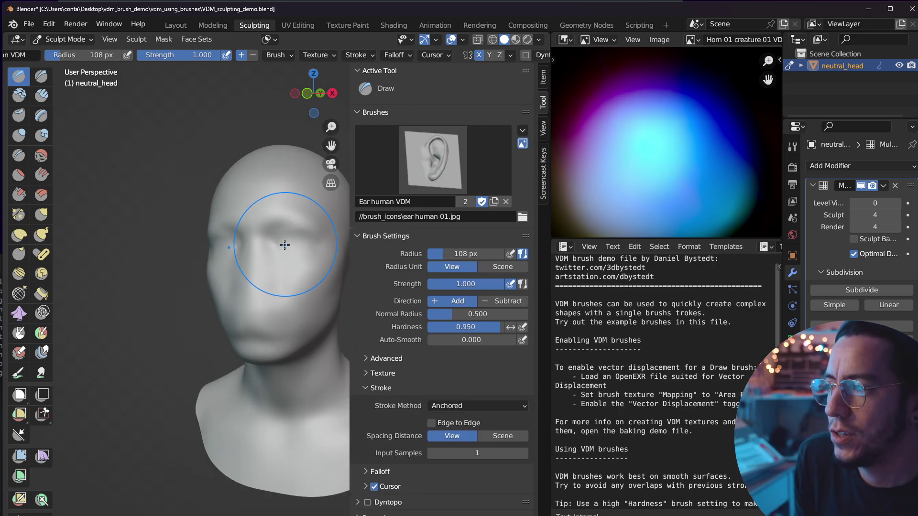
{"action": "left_click", "coordinate": [461, 403]}
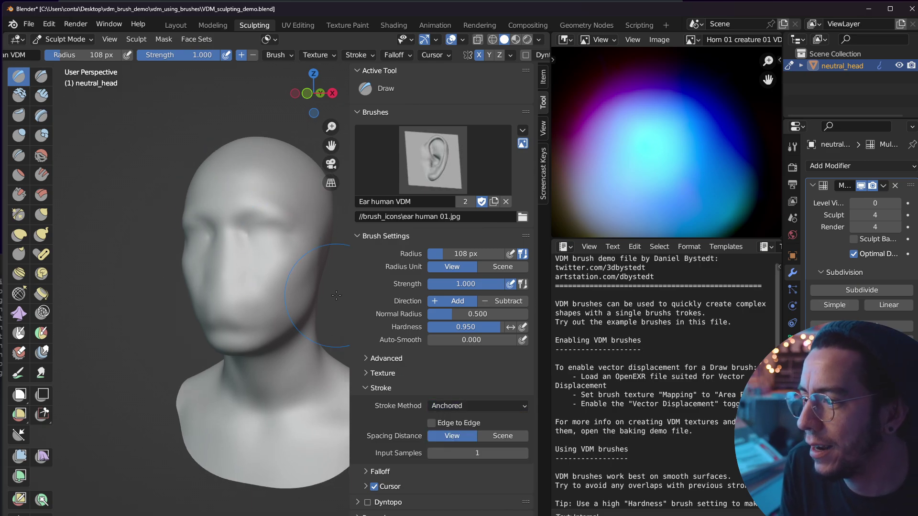
{"action": "left_click", "coordinate": [466, 405]}
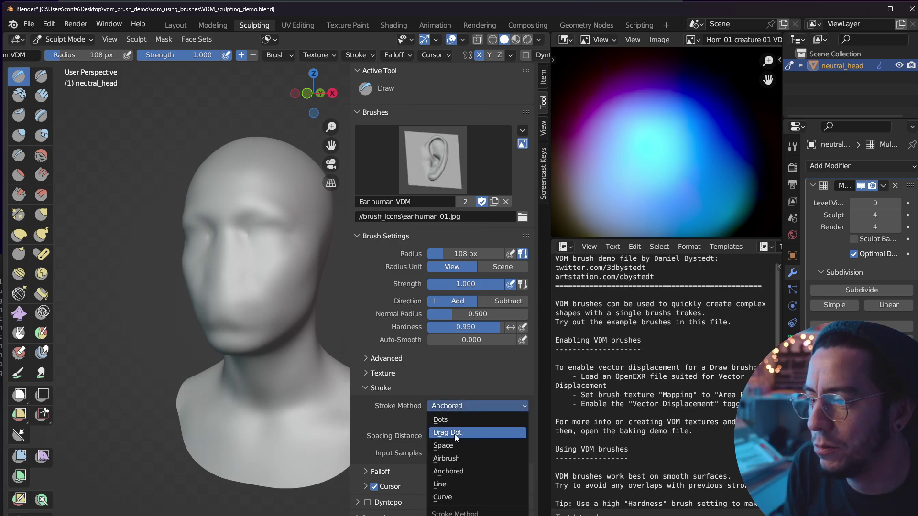
{"action": "left_click", "coordinate": [468, 434]}
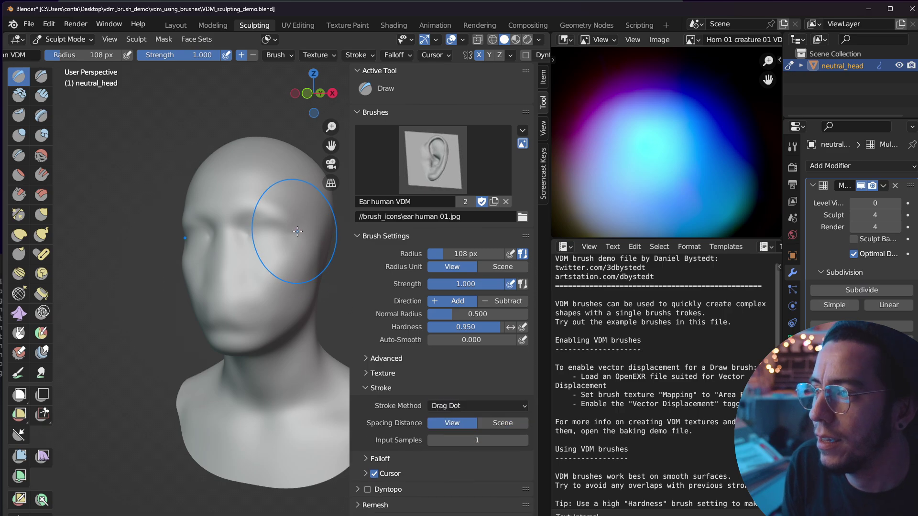
{"action": "left_click_drag", "start_coordinate": [298, 232], "coordinate": [291, 191]}
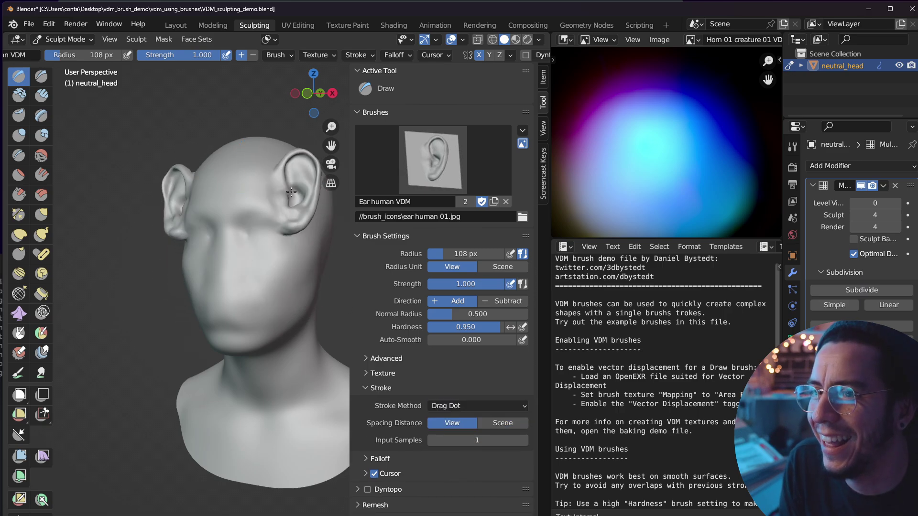
{"action": "mouse_move", "coordinate": [291, 191]}
{"action": "left_mouse_down"}
{"action": "mouse_move", "coordinate": [327, 240]}
{"action": "mouse_move", "coordinate": [304, 258]}
{"action": "left_mouse_up"}
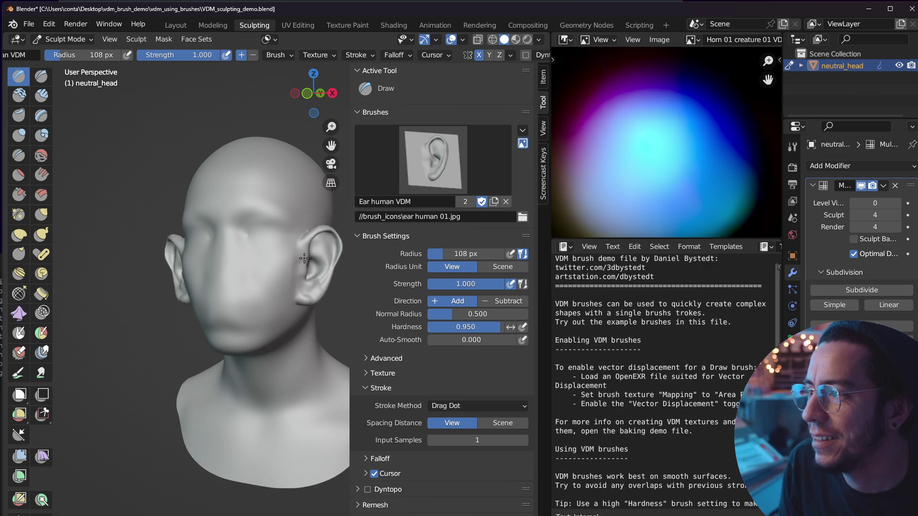
{"action": "left_click_drag", "start_coordinate": [304, 258], "coordinate": [312, 239]}
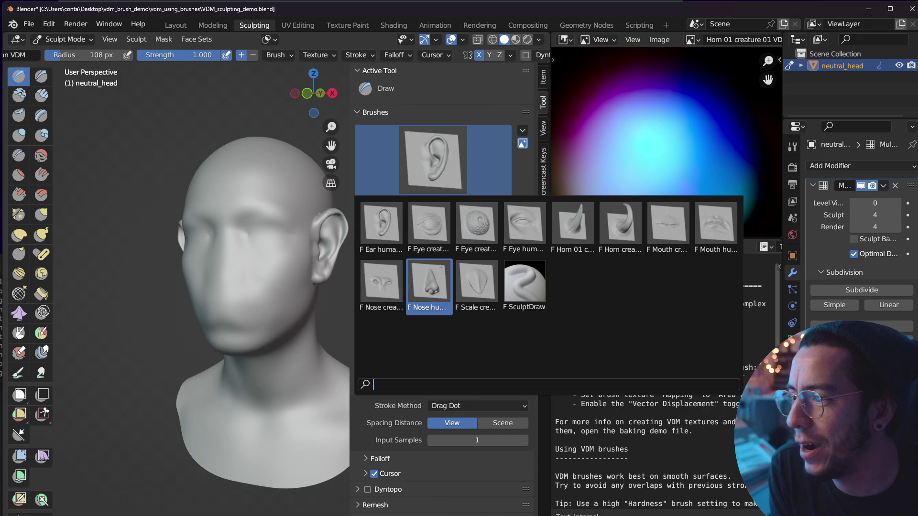
- Select Nose human 01 VDM, undo its oversized stamp, and set Stroke Method to Drag Dot
{"action": "left_click", "coordinate": [432, 287]}
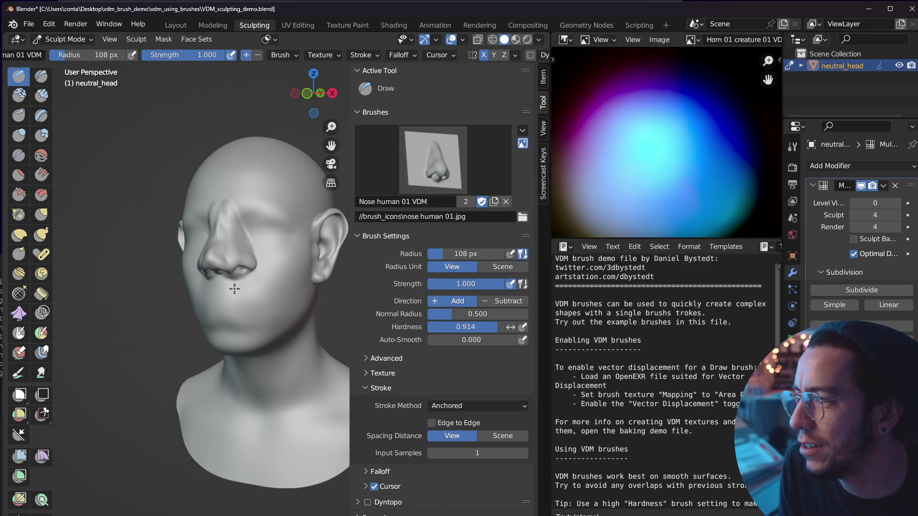
{"action": "left_click_drag", "start_coordinate": [269, 286], "coordinate": [317, 215]}
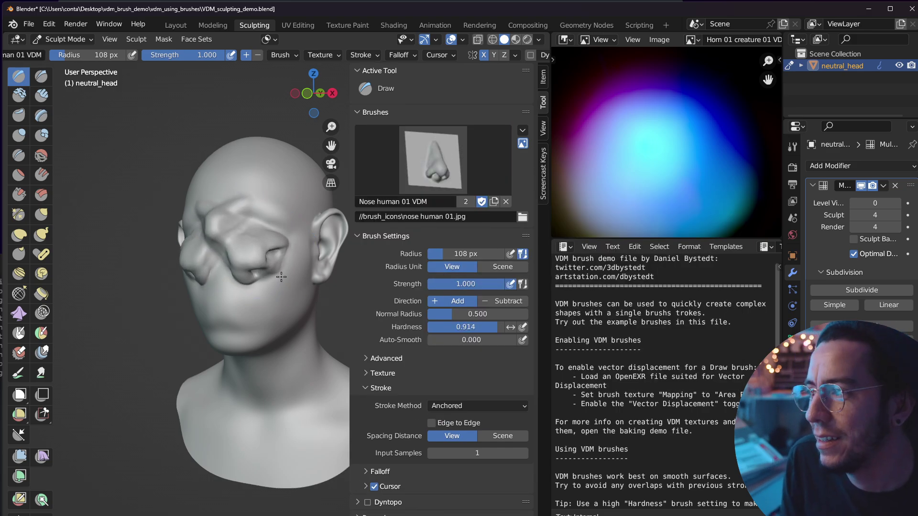
{"action": "key", "text": "ctrl+z"}
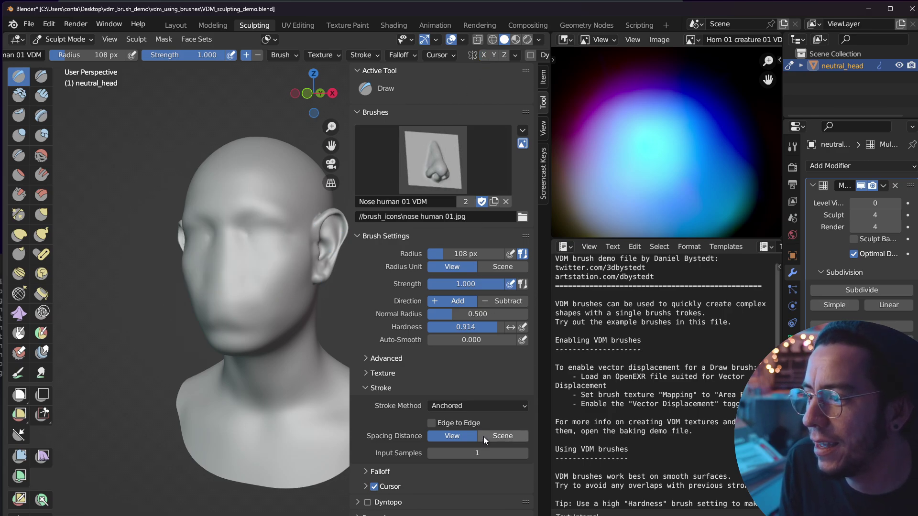
{"action": "left_click", "coordinate": [472, 405]}
{"action": "left_click", "coordinate": [462, 433]}
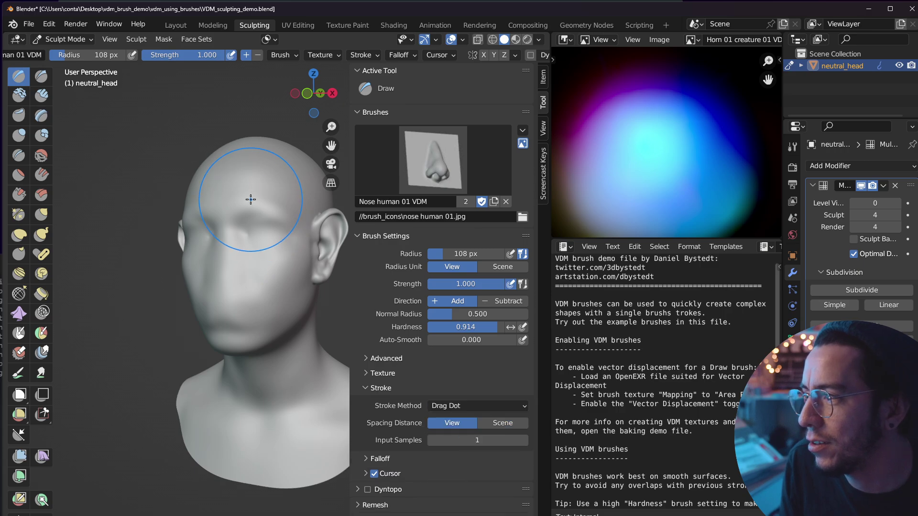
- From the front view, place a human nose in the middle of the face and orbit to check it
{"action": "left_click_drag", "start_coordinate": [222, 263], "coordinate": [217, 240]}
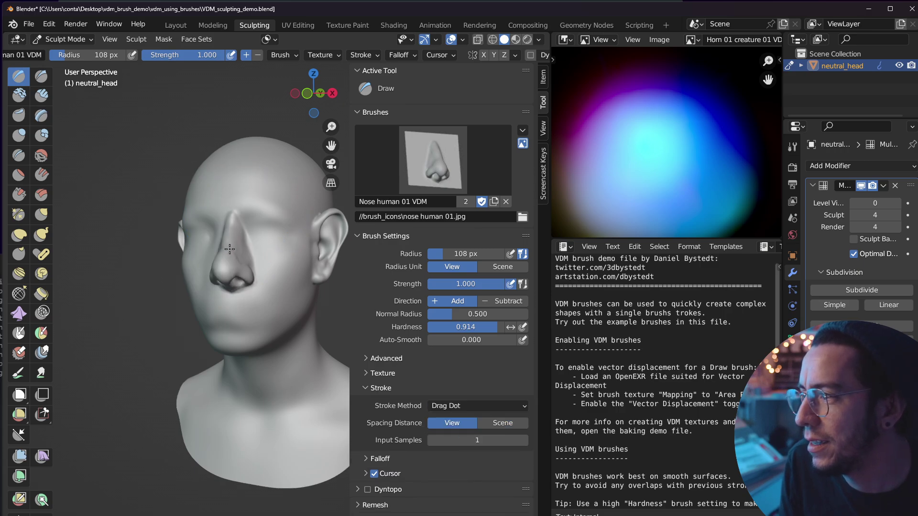
{"action": "key", "text": "ctrl+z"}
{"action": "key", "text": "KP_1"}
{"action": "left_click_drag", "start_coordinate": [220, 201], "coordinate": [223, 246]}
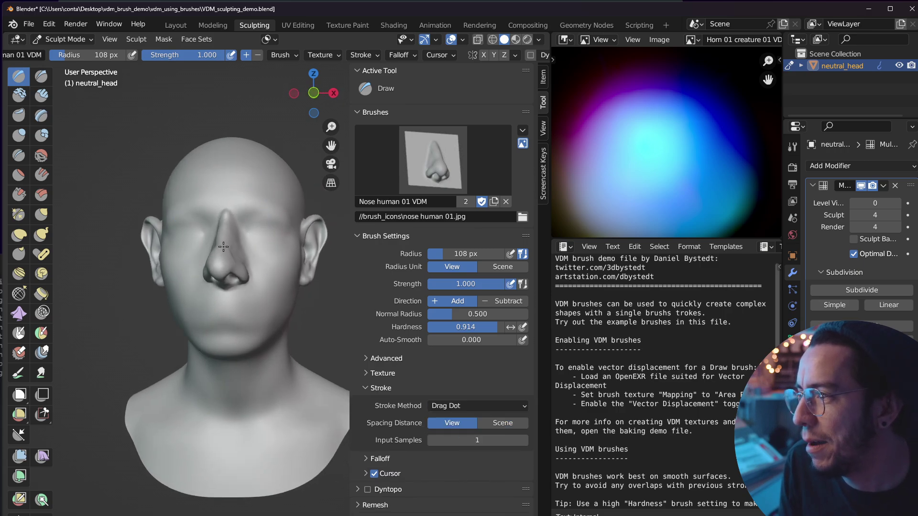
{"action": "middle_click_drag", "start_coordinate": [223, 246], "coordinate": [225, 229]}
{"action": "left_click_drag", "start_coordinate": [225, 229], "coordinate": [229, 243]}
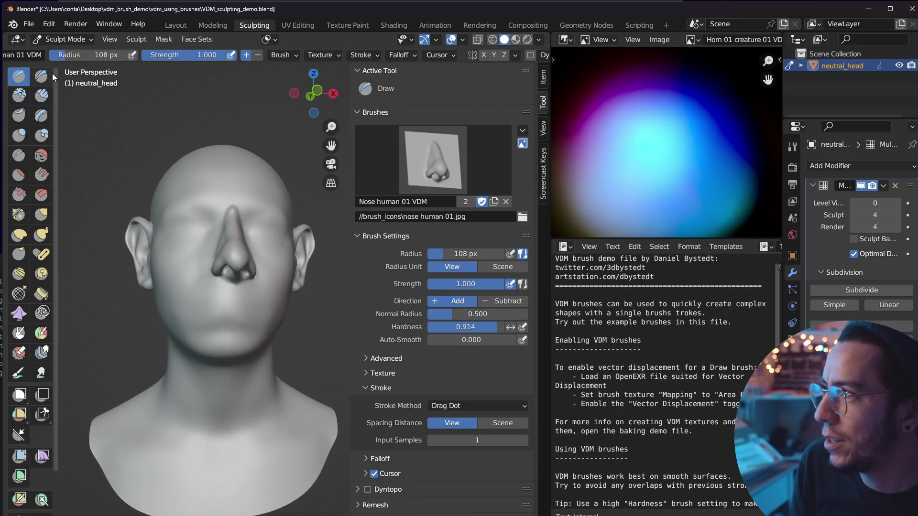
- Select the Grab sculpt tool, then switch the head back to Object Mode via the Ctrl+Tab pie menu
{"action": "left_click_drag", "start_coordinate": [56, 81], "coordinate": [118, 143]}
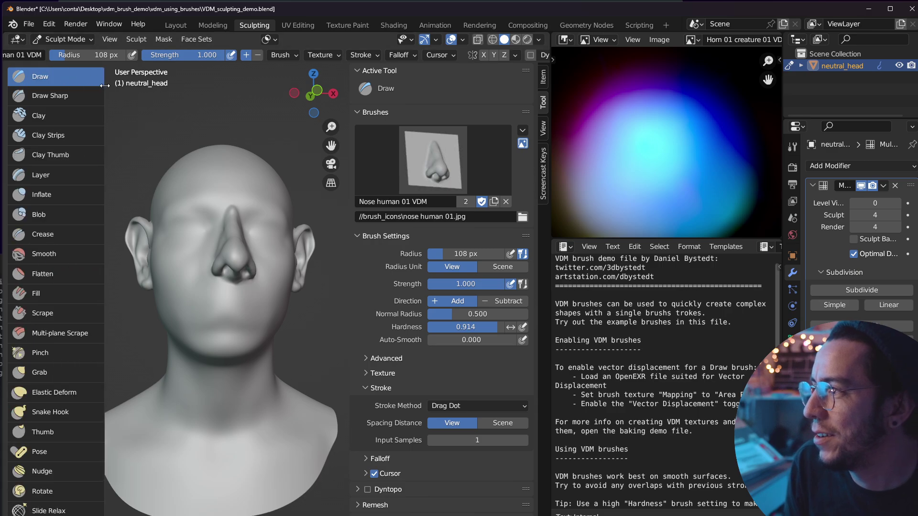
{"action": "left_click", "coordinate": [58, 372]}
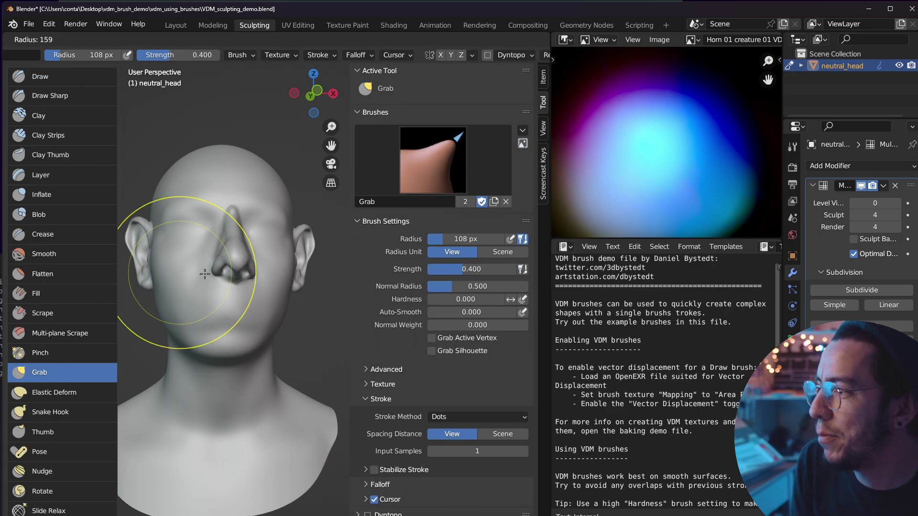
{"action": "middle_click_drag", "start_coordinate": [225, 236], "coordinate": [240, 245]}
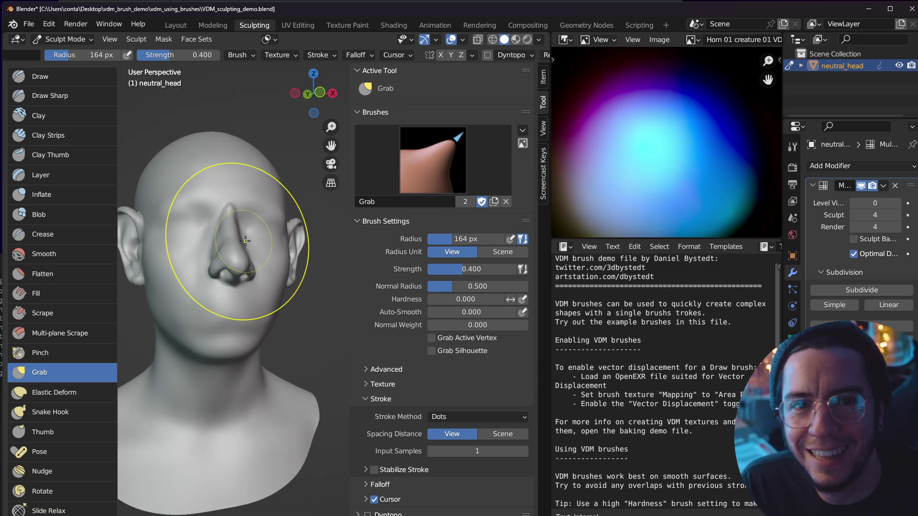
{"action": "scroll", "coordinate": [240, 245], "scroll_direction": "down", "scroll_amount": 3}
{"action": "mouse_move", "coordinate": [240, 245]}
{"action": "middle_mouse_down"}
{"action": "mouse_move", "coordinate": [249, 240]}
{"action": "mouse_move", "coordinate": [220, 234]}
{"action": "middle_mouse_up"}
{"action": "key", "text": "ctrl+Tab"}
{"action": "left_click", "coordinate": [181, 244]}
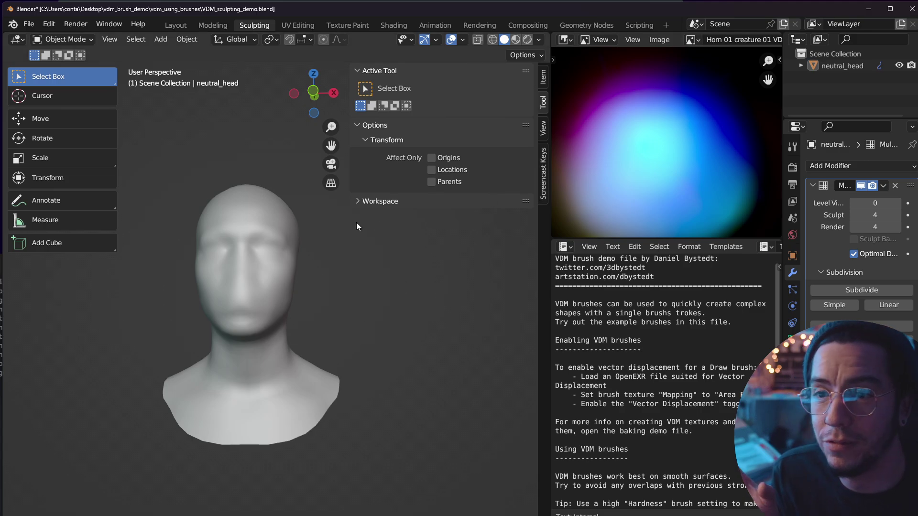
- Raise the Multires modifier's viewport level to 4, then switch over to File Explorer
{"action": "left_click_drag", "start_coordinate": [784, 205], "coordinate": [731, 201]}
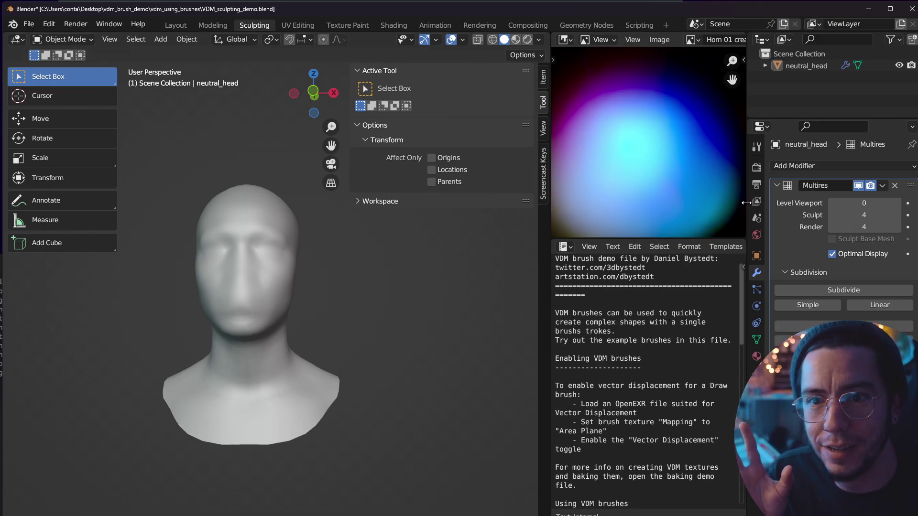
{"action": "left_click", "coordinate": [899, 205]}
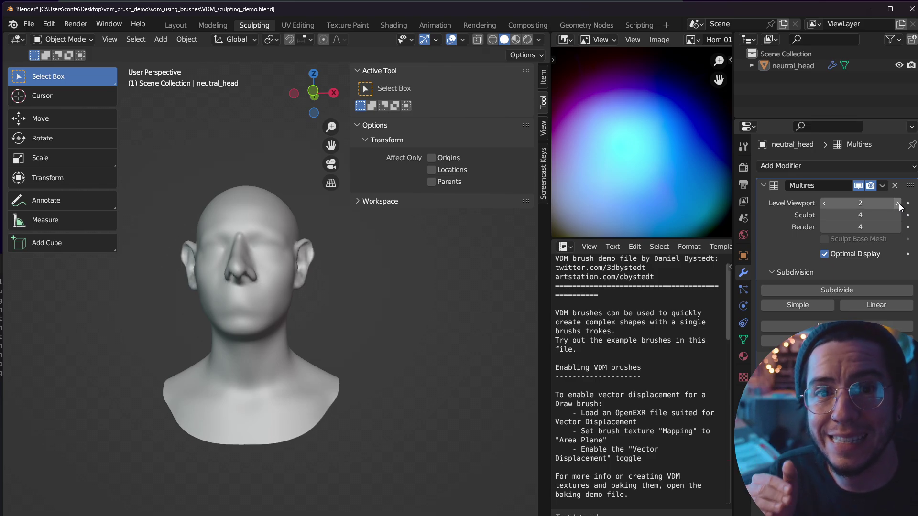
{"action": "left_click", "coordinate": [898, 205]}
{"action": "left_click", "coordinate": [898, 205]}
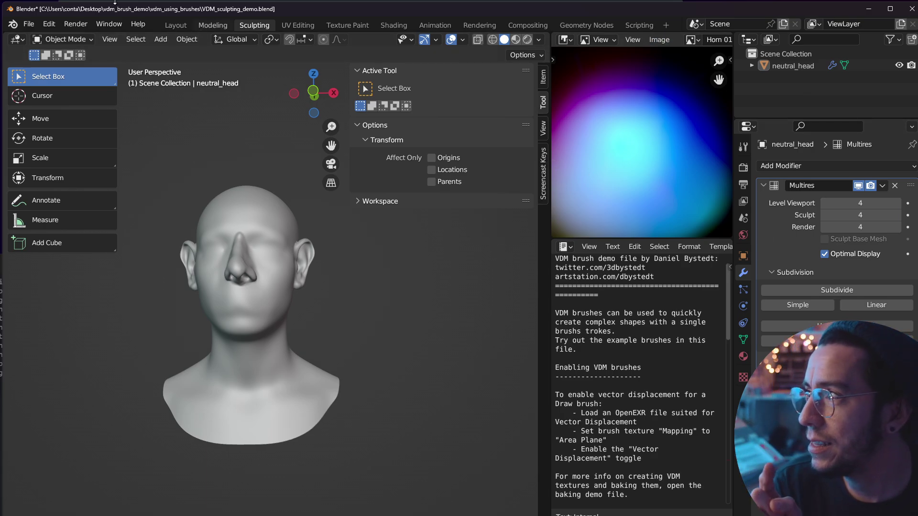
{"action": "left_click_drag", "start_coordinate": [161, 19], "coordinate": [159, 21]}
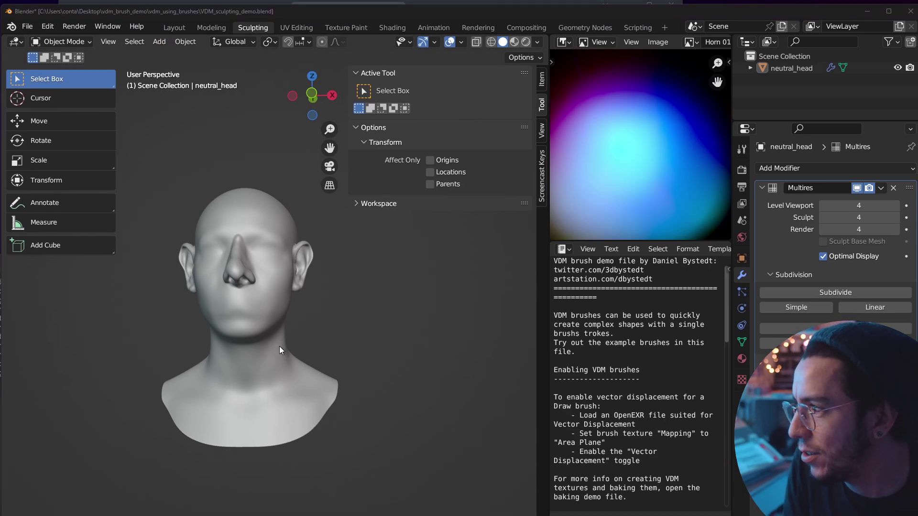
{"action": "key", "text": "alt+Tab"}
{"action": "key", "text": "alt+Tab"}
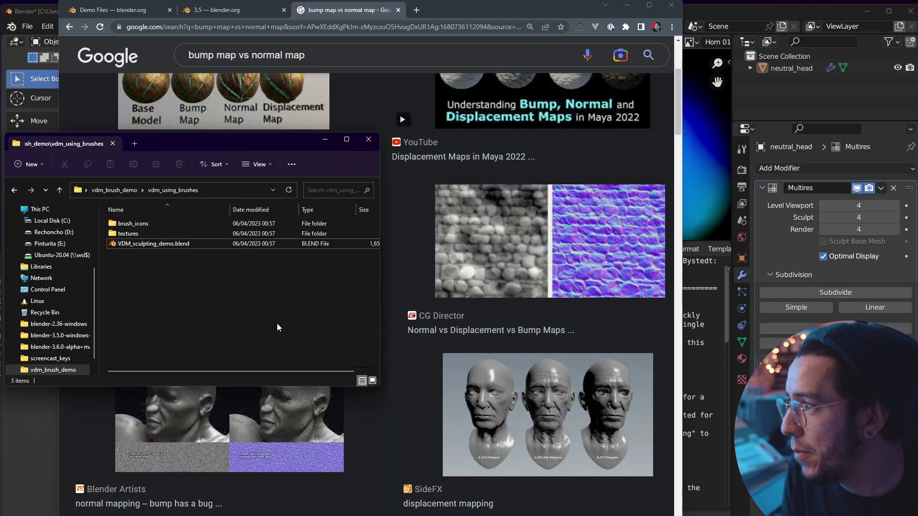
- Select VDM_viewer_geo_nodes.blend in the vdm_creating_brushes folder and drop it into Blender's viewport
{"action": "left_click_drag", "start_coordinate": [191, 143], "coordinate": [86, 143]}
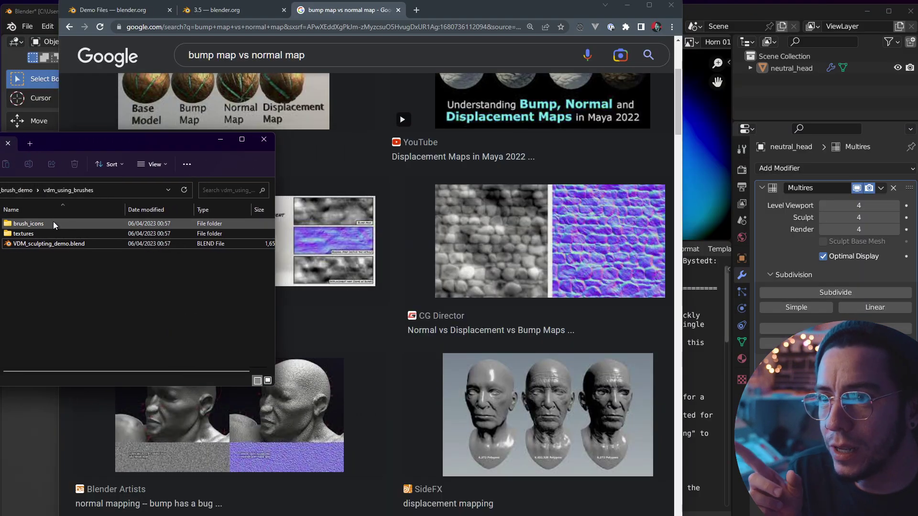
{"action": "left_click_drag", "start_coordinate": [69, 140], "coordinate": [204, 153]}
{"action": "left_click", "coordinate": [160, 202]}
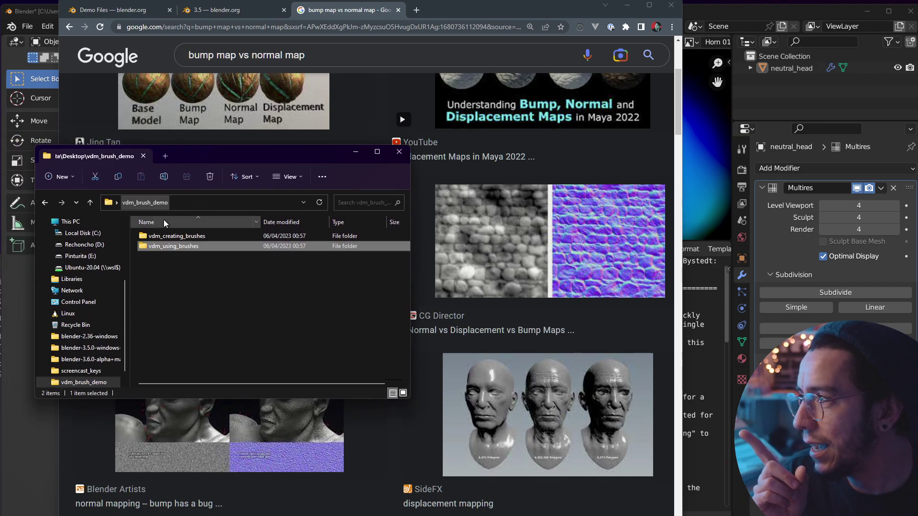
{"action": "double_click", "coordinate": [167, 235]}
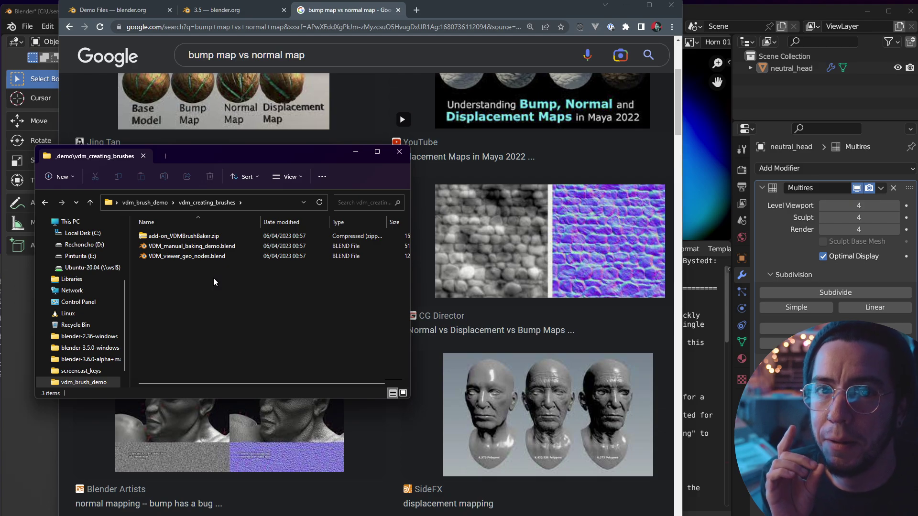
{"action": "left_click", "coordinate": [197, 256]}
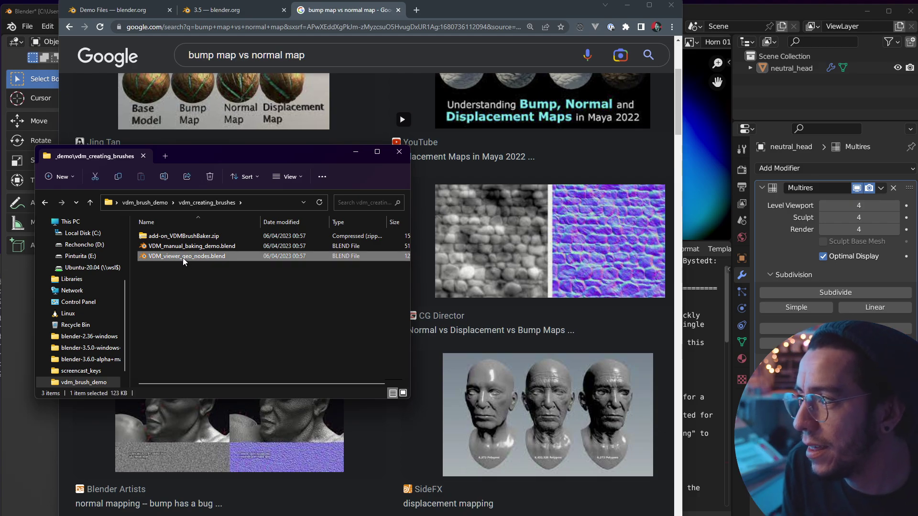
{"action": "left_click_drag", "start_coordinate": [210, 277], "coordinate": [236, 514]}
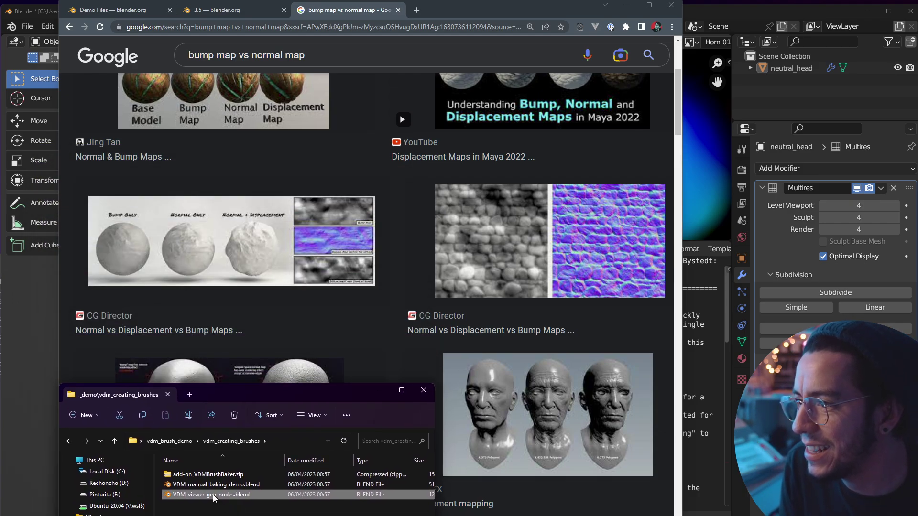
{"action": "key", "text": "alt+Tab"}
{"action": "key", "text": "alt+Tab"}
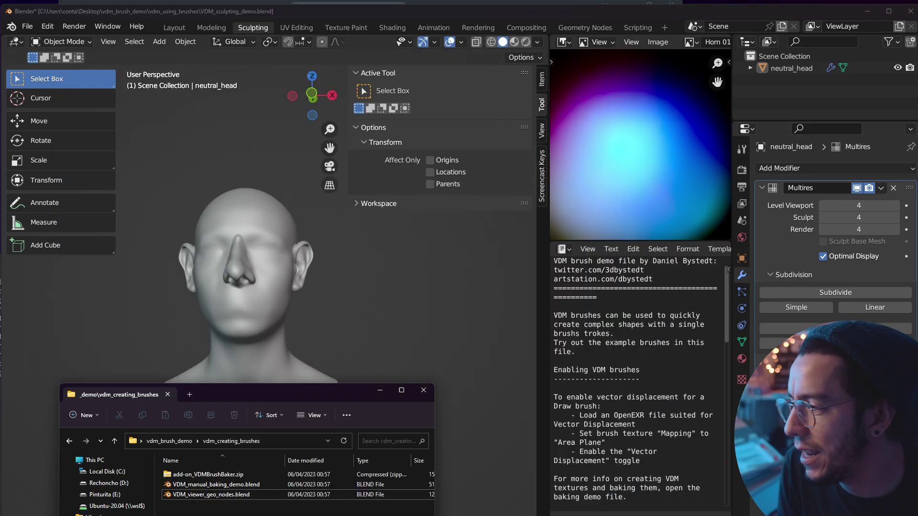
{"action": "left_click_drag", "start_coordinate": [202, 500], "coordinate": [451, 240]}
- Open VDM_viewer_geo_nodes.blend without saving and set the modifier image to Eye creature 01 VDM
{"action": "left_click", "coordinate": [452, 240]}
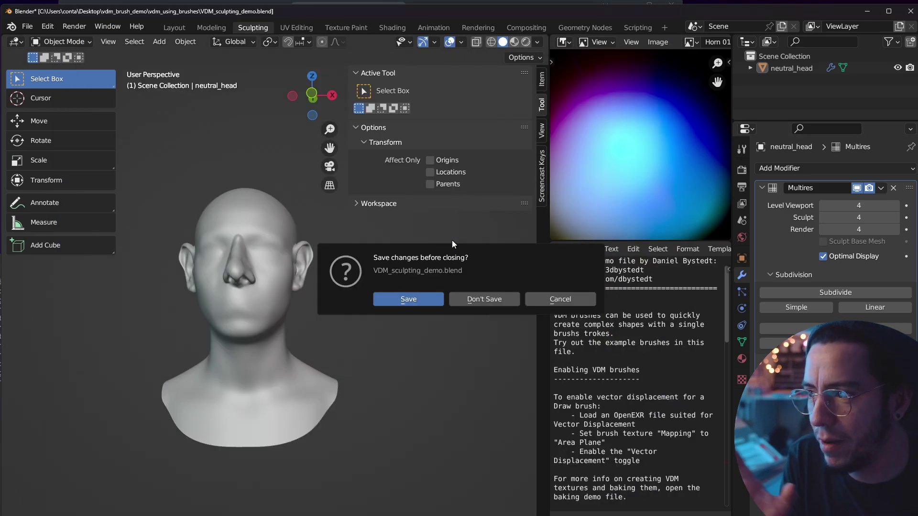
{"action": "left_click", "coordinate": [486, 297]}
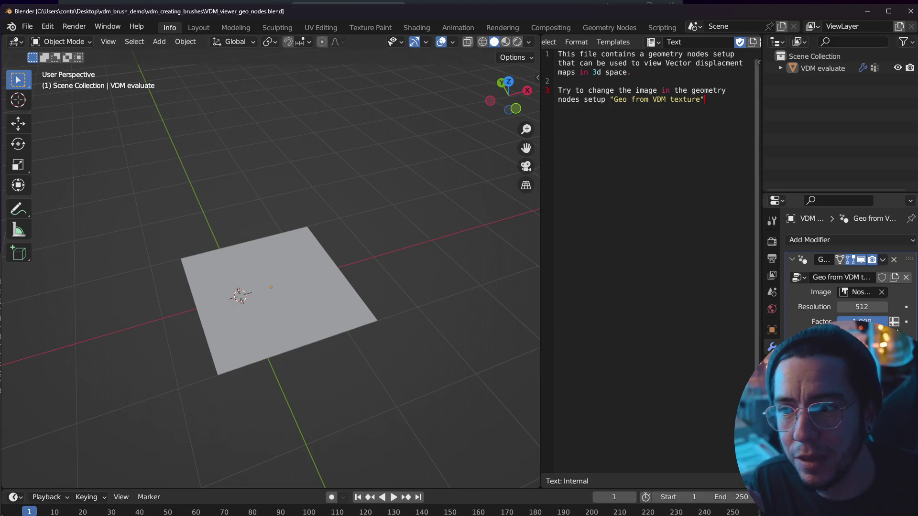
{"action": "left_click_drag", "start_coordinate": [759, 305], "coordinate": [697, 305]}
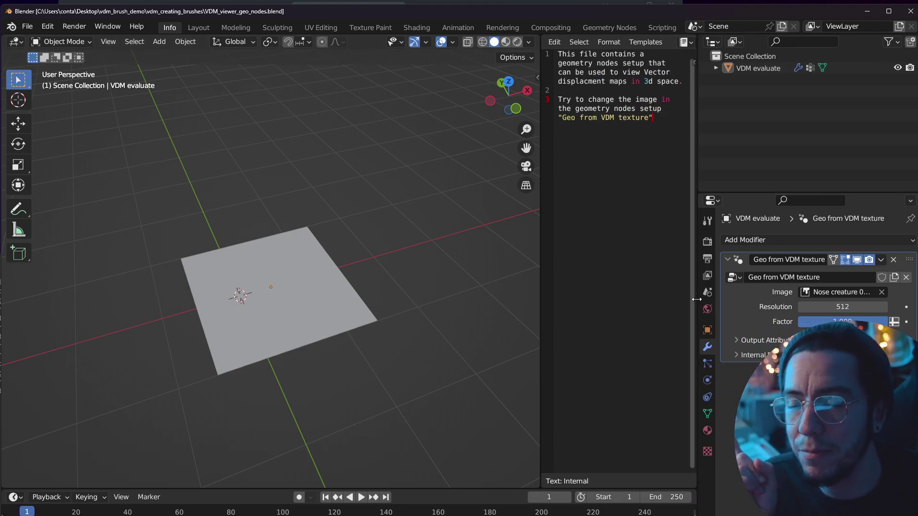
{"action": "left_click_drag", "start_coordinate": [744, 192], "coordinate": [744, 129]}
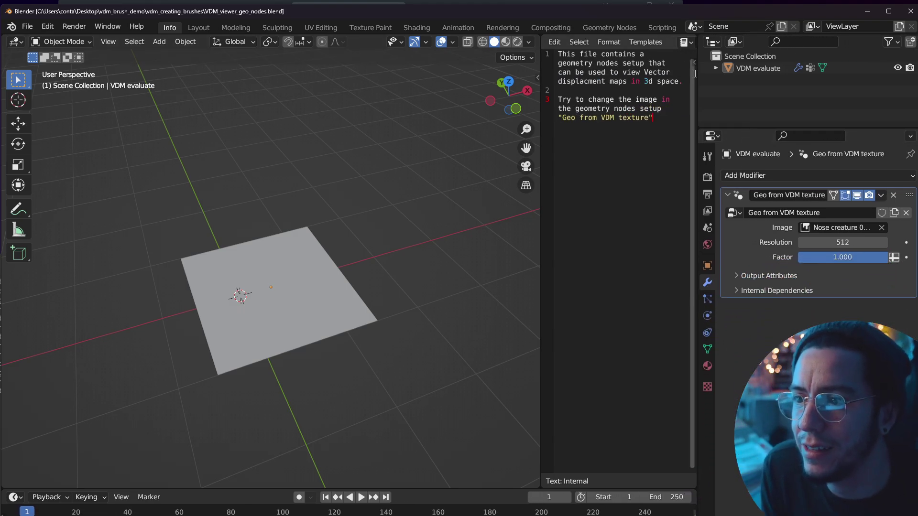
{"action": "left_click", "coordinate": [806, 224]}
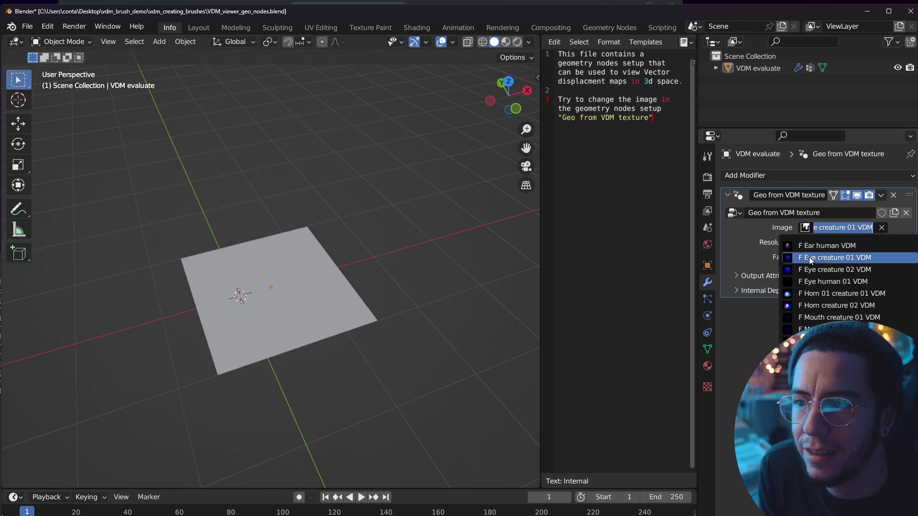
{"action": "left_click", "coordinate": [788, 260]}
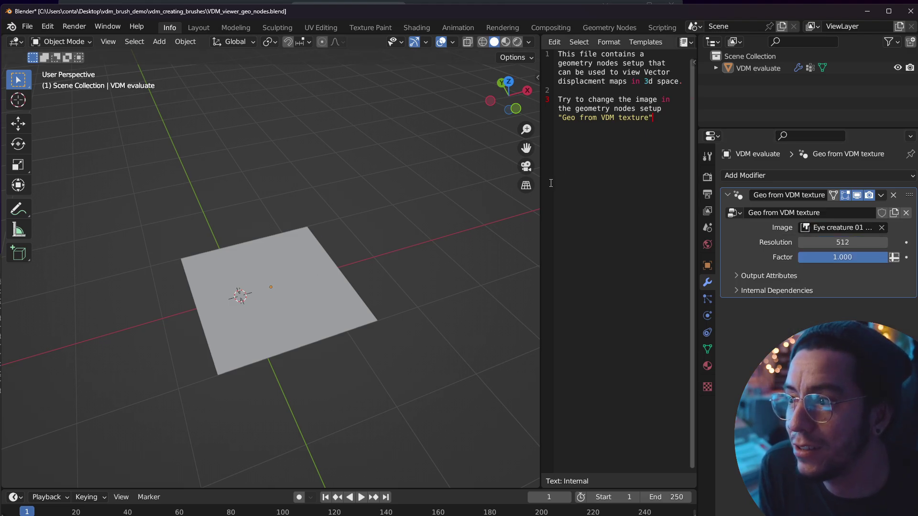
- Widen the text editor area and bring up its editor-type list to change it to Image Editor
{"action": "left_click_drag", "start_coordinate": [541, 182], "coordinate": [462, 182]}
{"action": "scroll", "coordinate": [471, 42], "scroll_direction": "up", "scroll_amount": 2}
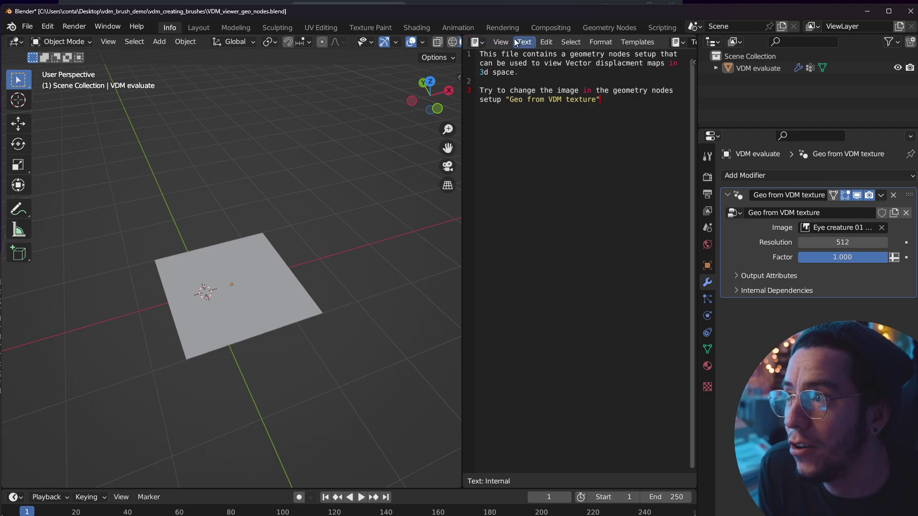
{"action": "left_click", "coordinate": [476, 42]}
- Turn the area into an image editor showing Ear human VDM, with its source and file path details in the sidebar
{"action": "left_click", "coordinate": [112, 91]}
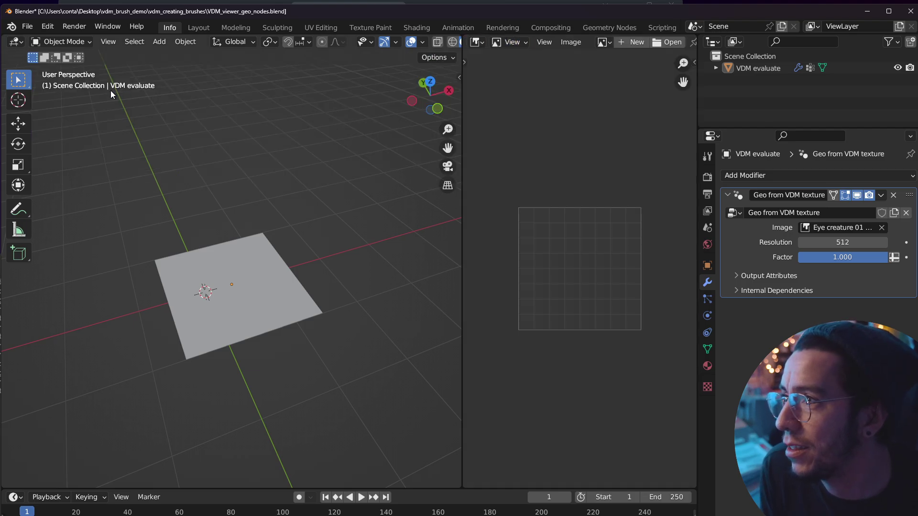
{"action": "key", "text": "n"}
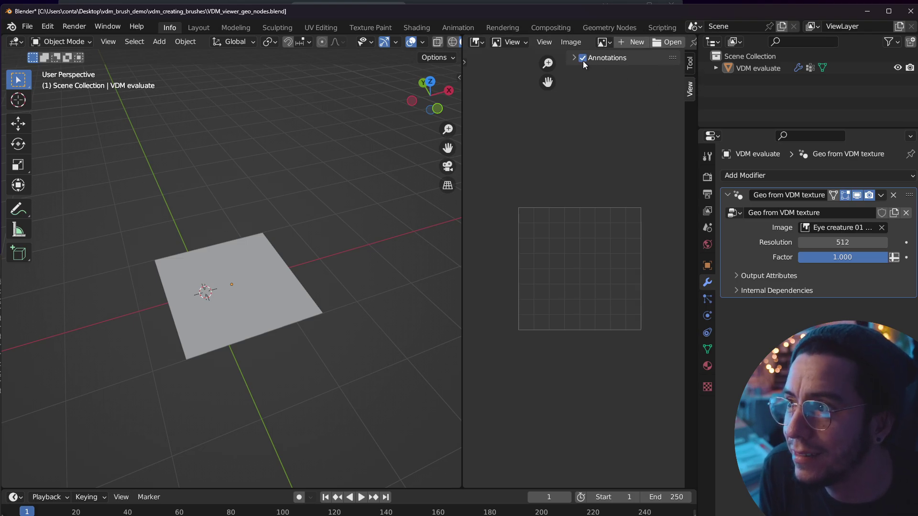
{"action": "scroll", "coordinate": [622, 42], "scroll_direction": "down", "scroll_amount": 3}
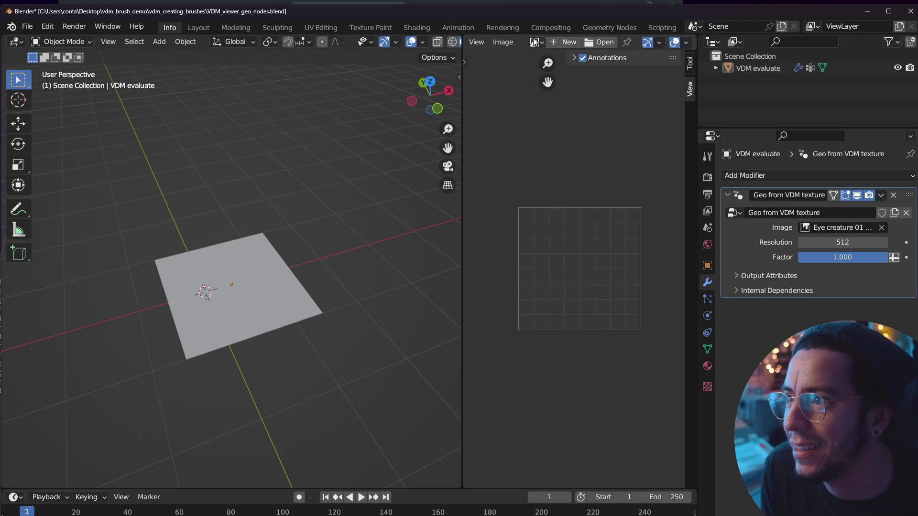
{"action": "left_click", "coordinate": [537, 42]}
{"action": "left_click", "coordinate": [548, 63]}
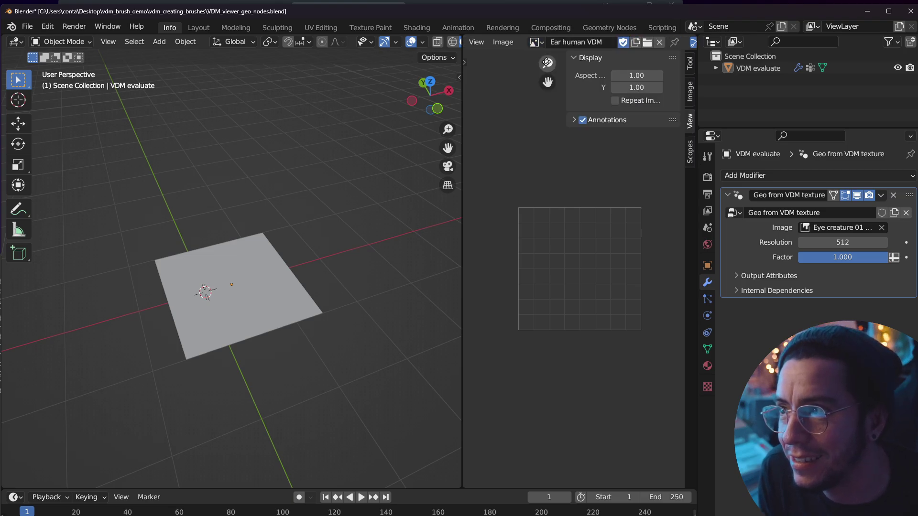
{"action": "left_click", "coordinate": [690, 92]}
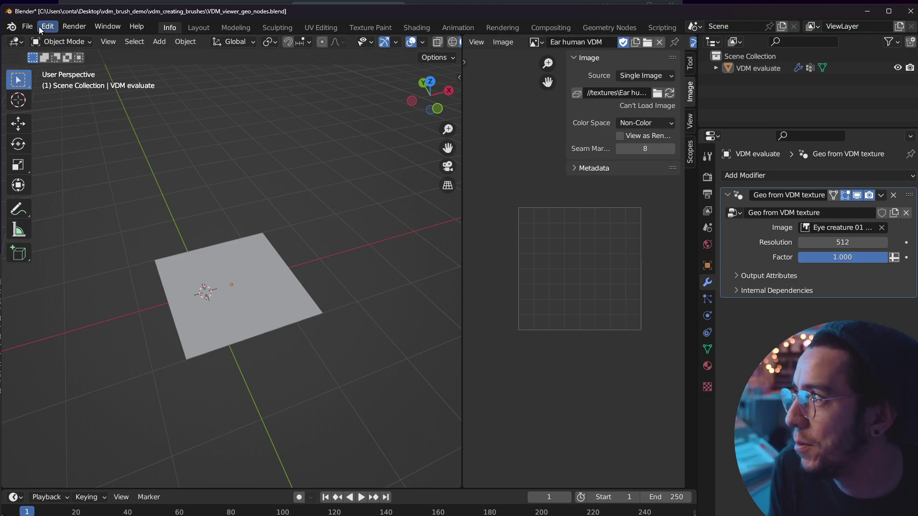
{"action": "left_click_drag", "start_coordinate": [1, 26], "coordinate": [72, 27]}
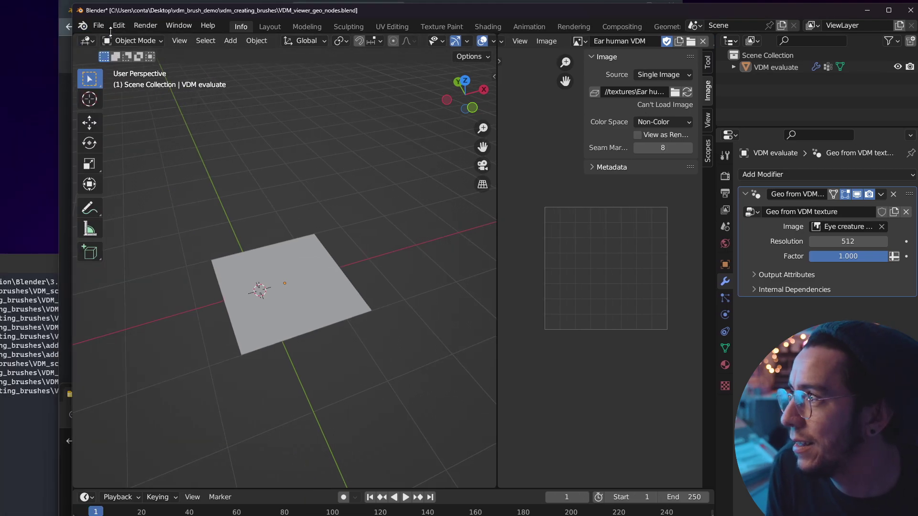
- Run Find Missing Files on the vdm_using_brushes\textures folder to relink the VDM images
{"action": "left_click", "coordinate": [101, 27]}
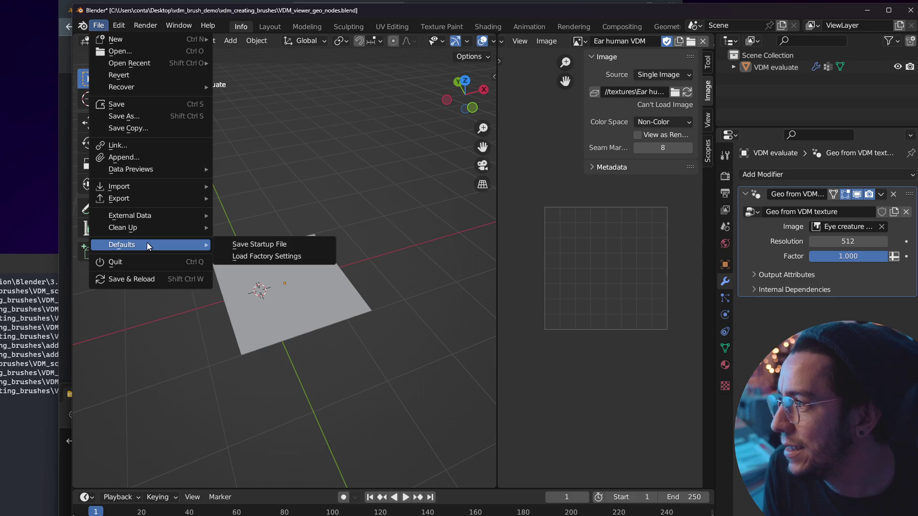
{"action": "mouse_move", "coordinate": [130, 215]}
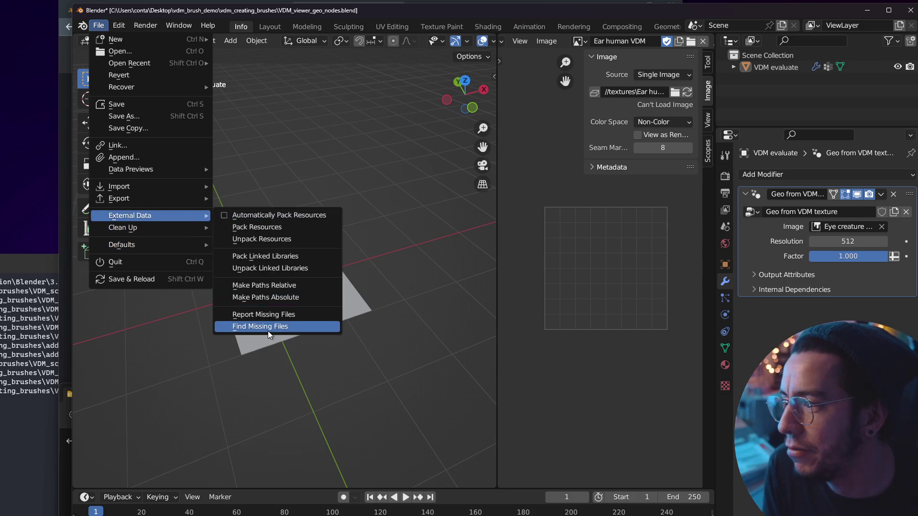
{"action": "left_click", "coordinate": [299, 329]}
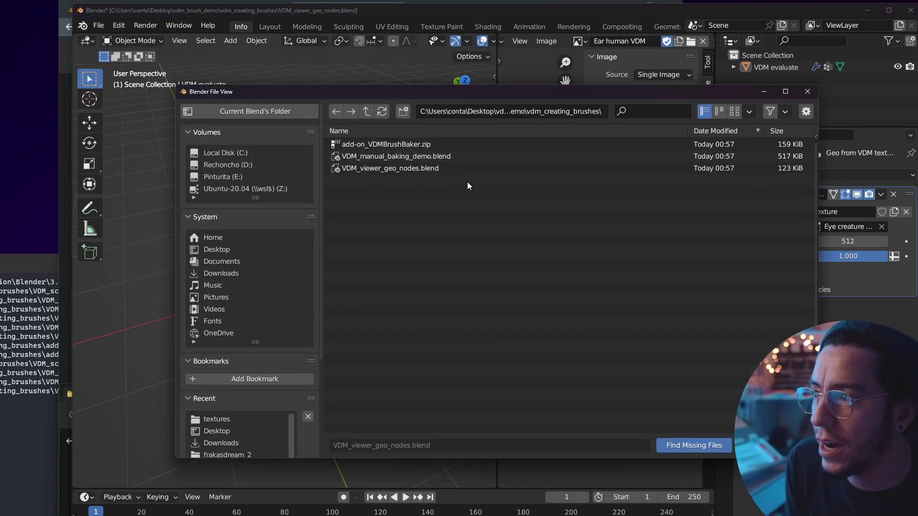
{"action": "left_click", "coordinate": [366, 112]}
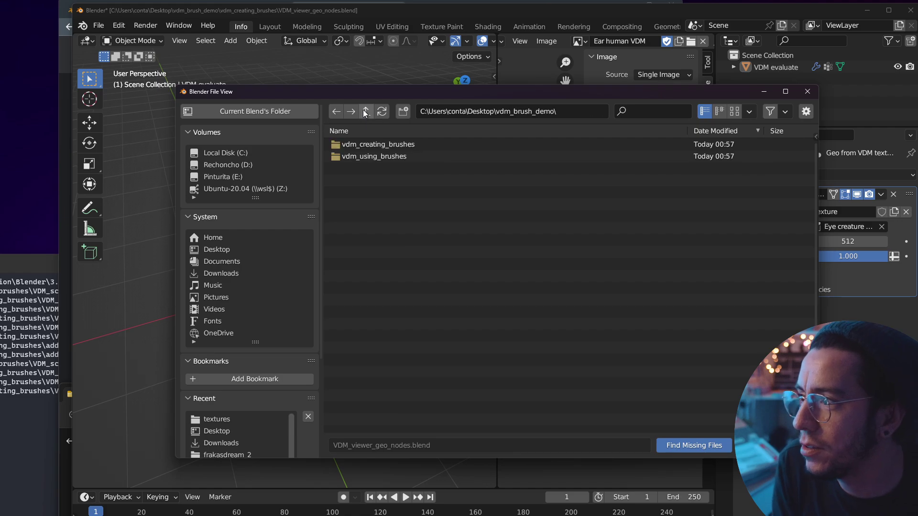
{"action": "double_click", "coordinate": [376, 155]}
{"action": "double_click", "coordinate": [366, 156]}
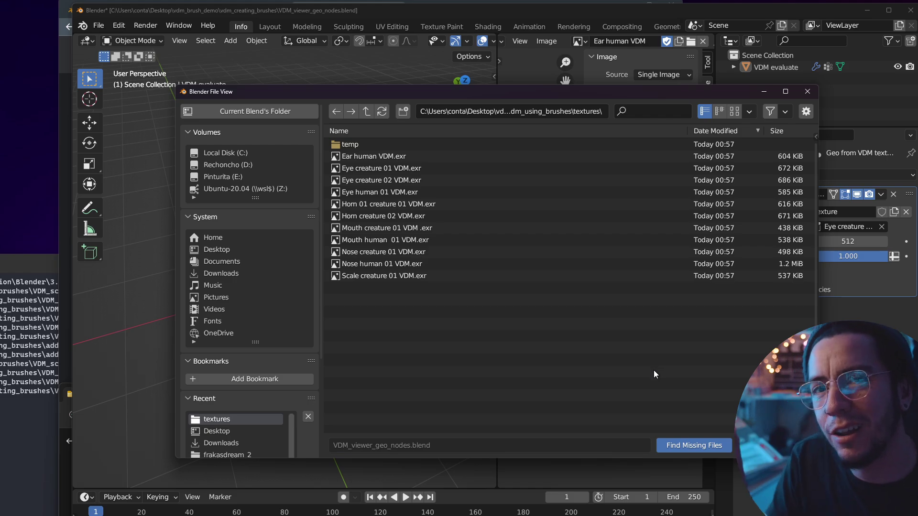
{"action": "left_click", "coordinate": [695, 442]}
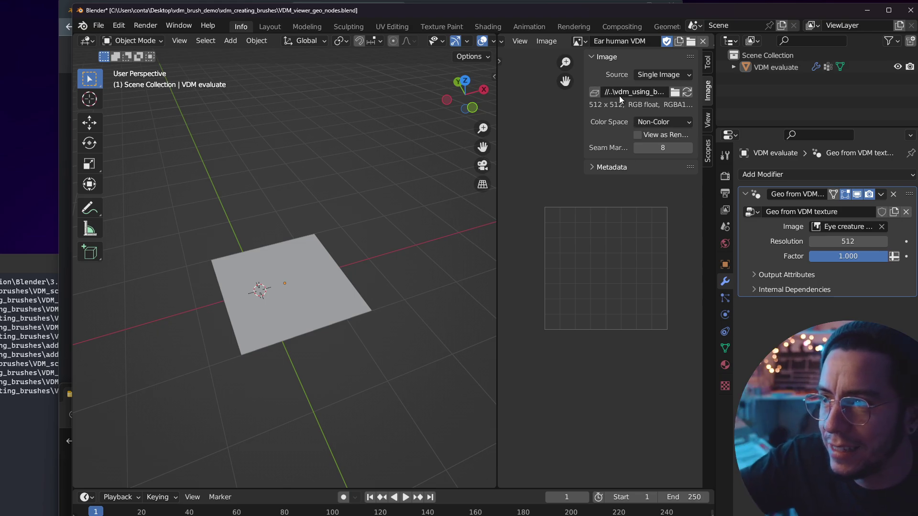
- Preview Eye creature 01 VDM and Eye creature 02 VDM in the image editor
{"action": "left_click", "coordinate": [579, 41]}
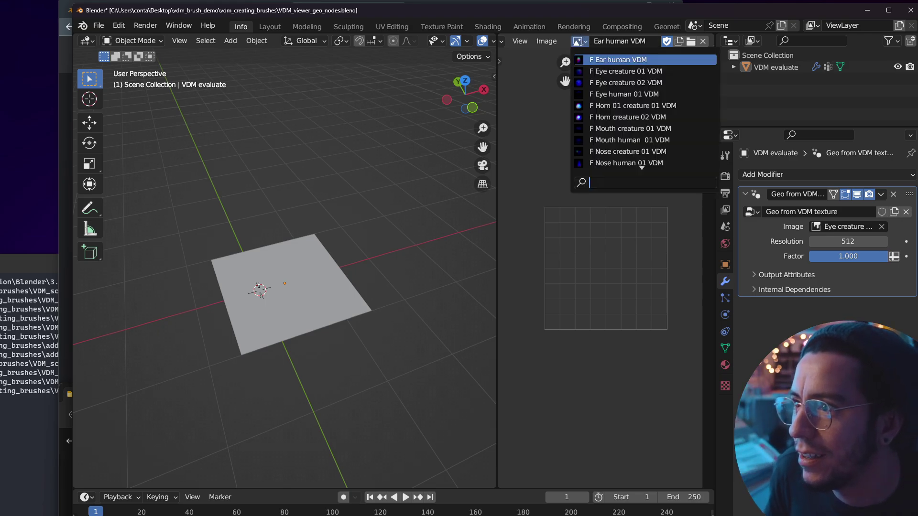
{"action": "left_click", "coordinate": [595, 64]}
{"action": "left_click", "coordinate": [580, 42]}
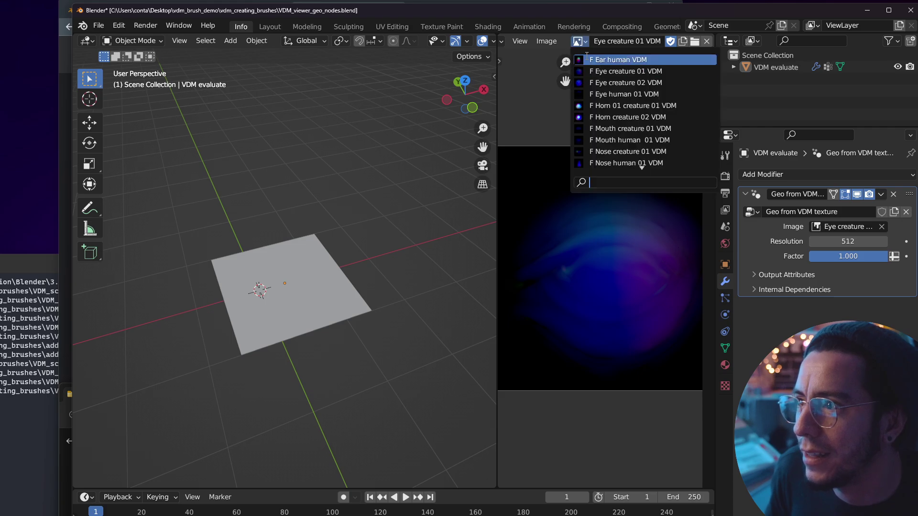
{"action": "left_click", "coordinate": [594, 83]}
- Set the modifier image to Ear human, then Eye creature 02 VDM, and select the displaced plane
{"action": "left_click", "coordinate": [847, 231]}
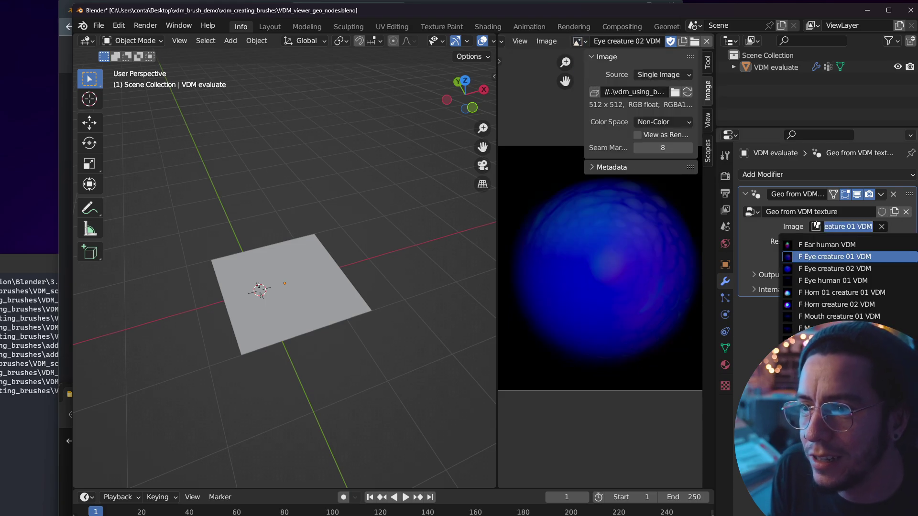
{"action": "key", "text": "Return"}
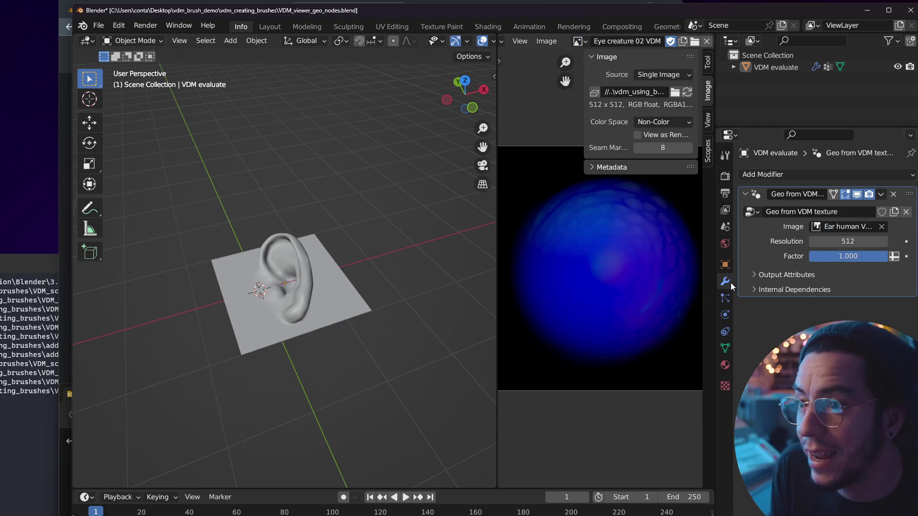
{"action": "left_click", "coordinate": [819, 231]}
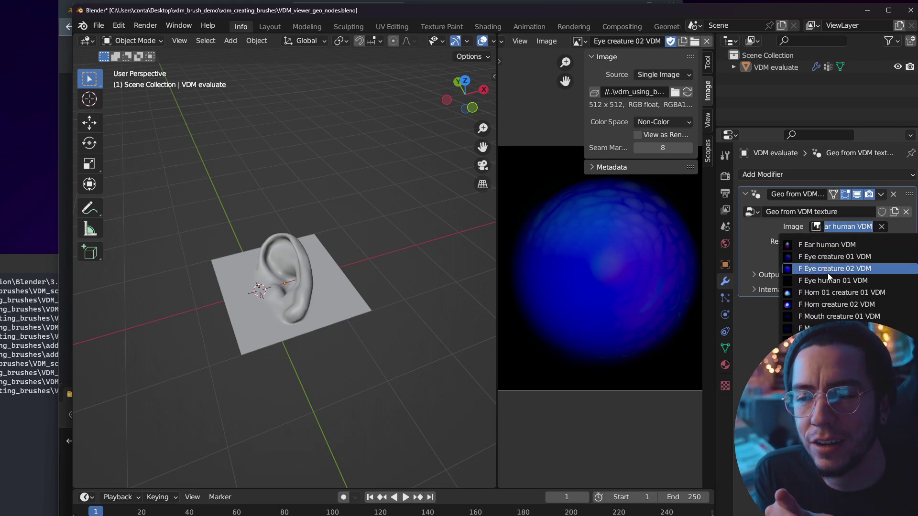
{"action": "left_click", "coordinate": [828, 274]}
{"action": "middle_click_drag", "start_coordinate": [278, 286], "coordinate": [366, 254]}
{"action": "scroll", "coordinate": [341, 311], "scroll_direction": "up", "scroll_amount": 3}
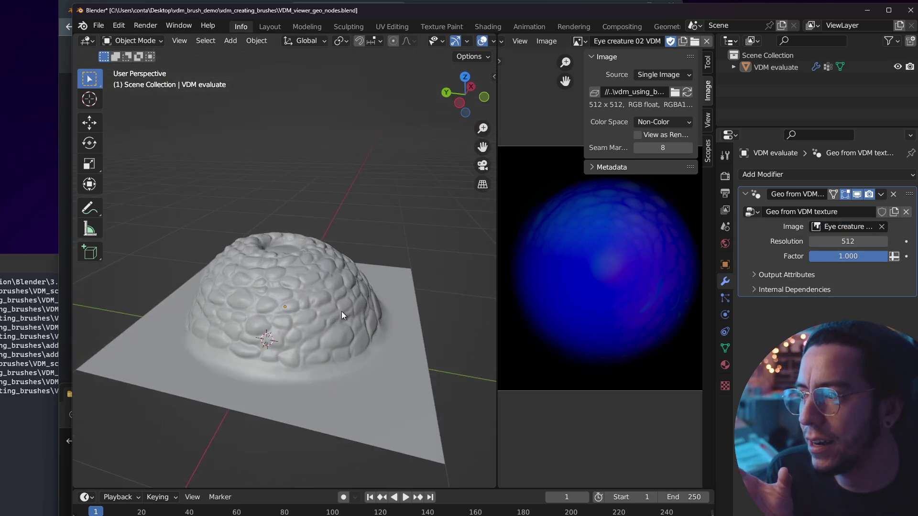
{"action": "scroll", "coordinate": [342, 336], "scroll_direction": "up", "scroll_amount": 2}
{"action": "left_click", "coordinate": [345, 342]}
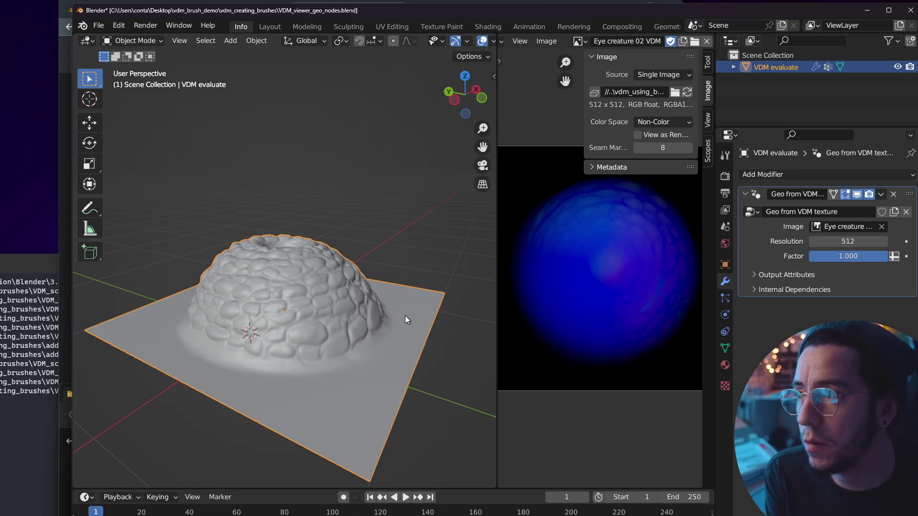
- Switch to the Geometry Nodes layout and frame the whole Geo from VDM texture node tree
{"action": "scroll", "coordinate": [635, 26], "scroll_direction": "down", "scroll_amount": 3}
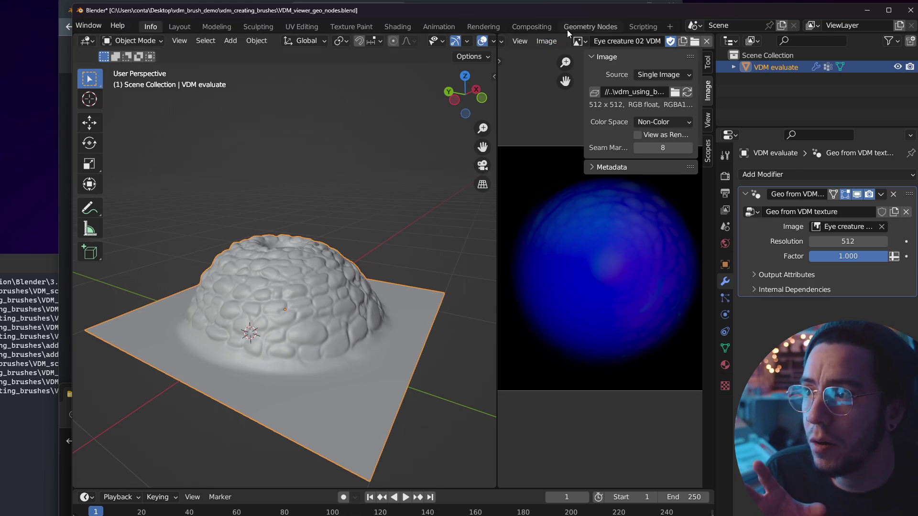
{"action": "left_click", "coordinate": [587, 26]}
{"action": "scroll", "coordinate": [449, 424], "scroll_direction": "down", "scroll_amount": 2}
{"action": "scroll", "coordinate": [449, 424], "scroll_direction": "down", "scroll_amount": 3}
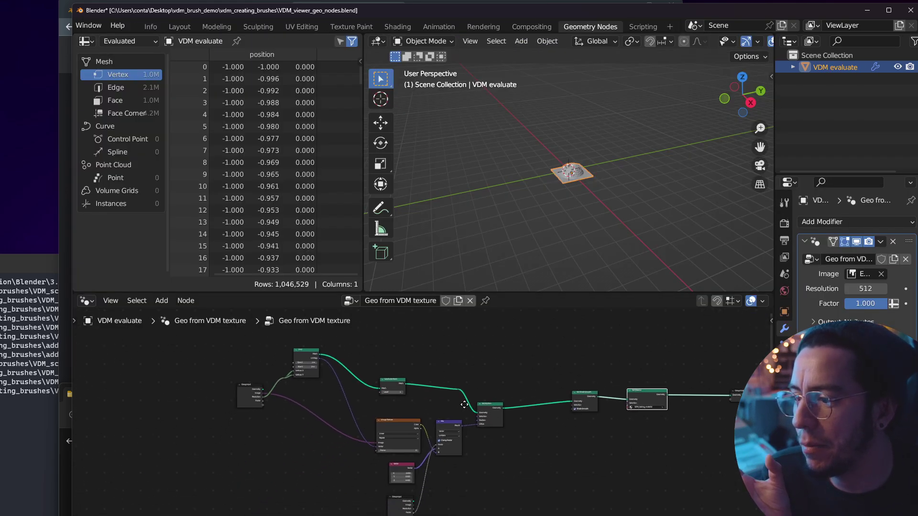
{"action": "scroll", "coordinate": [459, 416], "scroll_direction": "down", "scroll_amount": 2}
{"action": "middle_click_drag", "start_coordinate": [478, 416], "coordinate": [485, 387]}
{"action": "scroll", "coordinate": [425, 383], "scroll_direction": "up", "scroll_amount": 2}
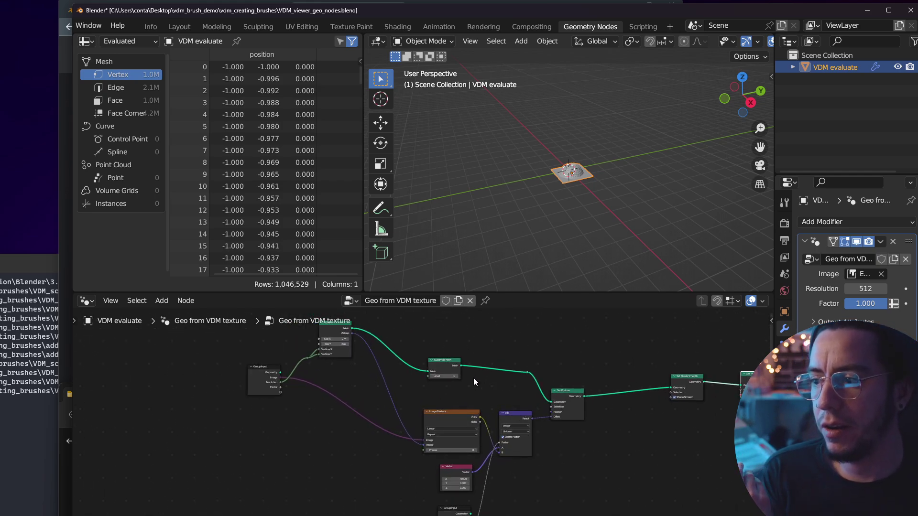
{"action": "scroll", "coordinate": [505, 430], "scroll_direction": "up", "scroll_amount": 4}
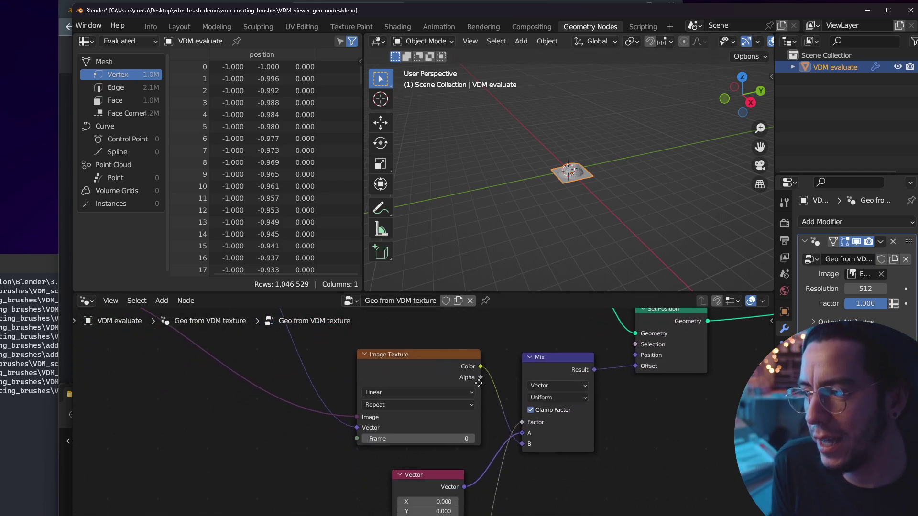
- Nudge the Grid node down-right and place the Group Input node below the Vector node
{"action": "middle_click_drag", "start_coordinate": [415, 360], "coordinate": [545, 430]}
{"action": "middle_click_drag", "start_coordinate": [345, 370], "coordinate": [406, 400]}
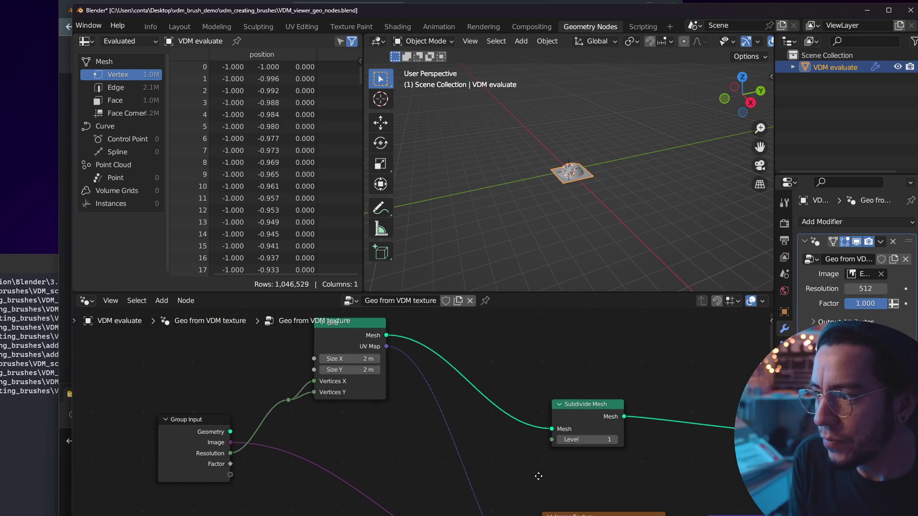
{"action": "left_click_drag", "start_coordinate": [354, 342], "coordinate": [367, 367]}
{"action": "scroll", "coordinate": [375, 379], "scroll_direction": "down", "scroll_amount": 3}
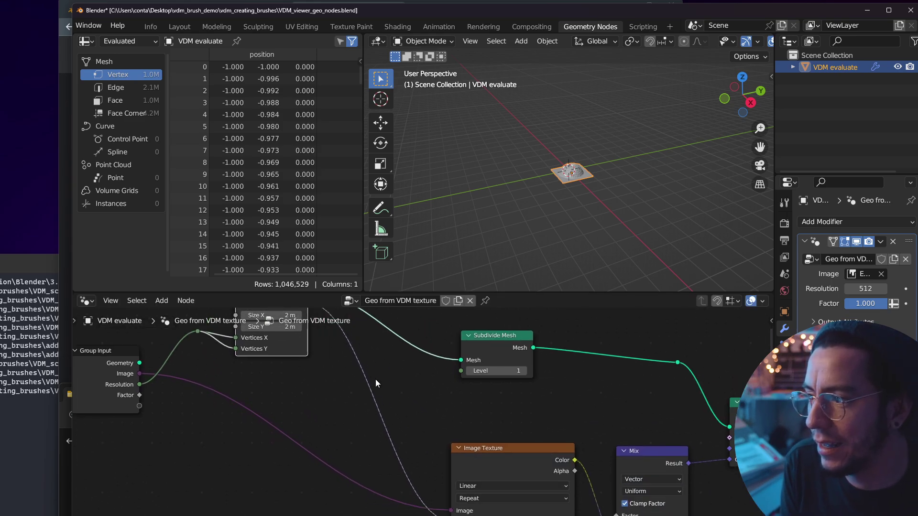
{"action": "scroll", "coordinate": [320, 420], "scroll_direction": "up", "scroll_amount": 3}
{"action": "middle_click_drag", "start_coordinate": [425, 445], "coordinate": [510, 385]}
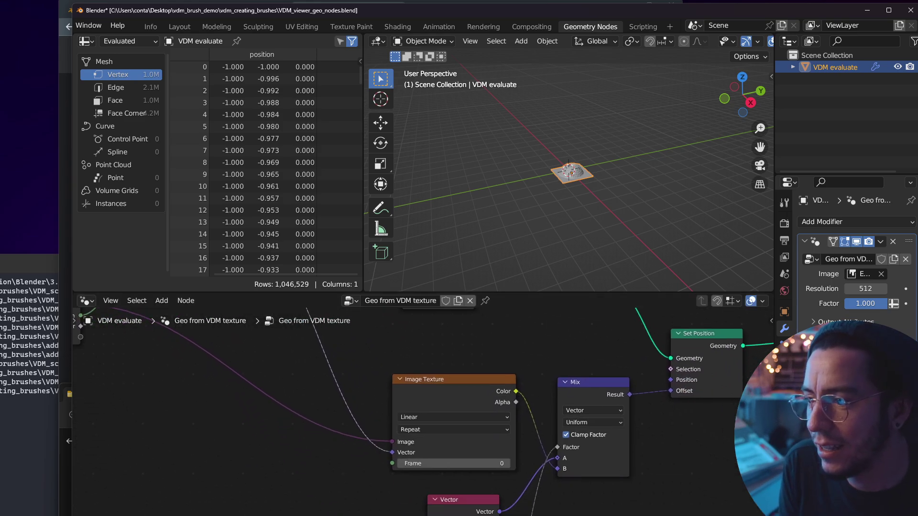
{"action": "scroll", "coordinate": [478, 421], "scroll_direction": "down", "scroll_amount": 2}
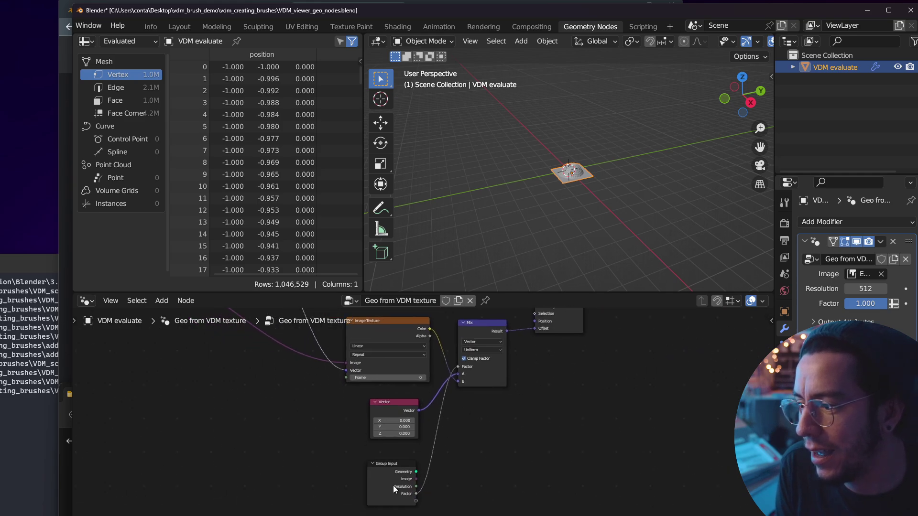
{"action": "left_click_drag", "start_coordinate": [393, 486], "coordinate": [382, 476]}
- Move the Vector node further left and nudge the Set Shade Smooth node down-left
{"action": "left_click_drag", "start_coordinate": [384, 405], "coordinate": [351, 399]}
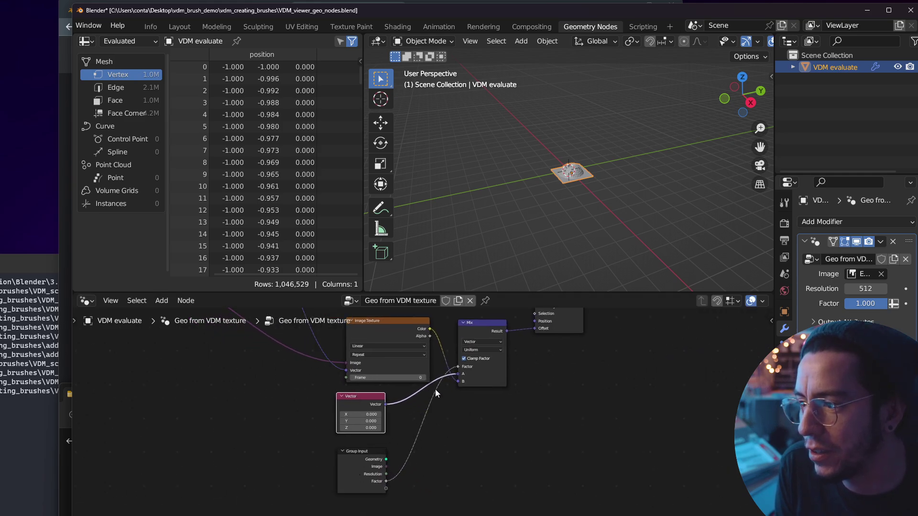
{"action": "middle_click_drag", "start_coordinate": [435, 389], "coordinate": [390, 428]}
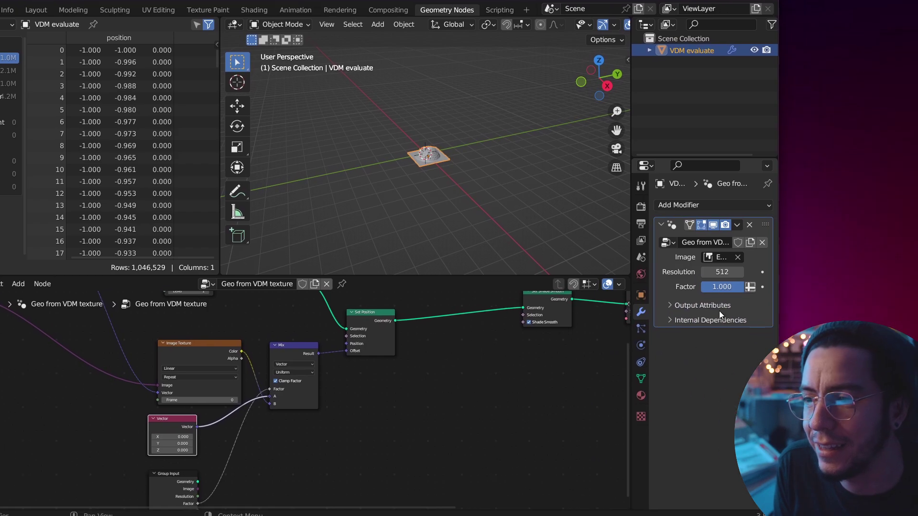
{"action": "middle_click_drag", "start_coordinate": [524, 344], "coordinate": [484, 391]}
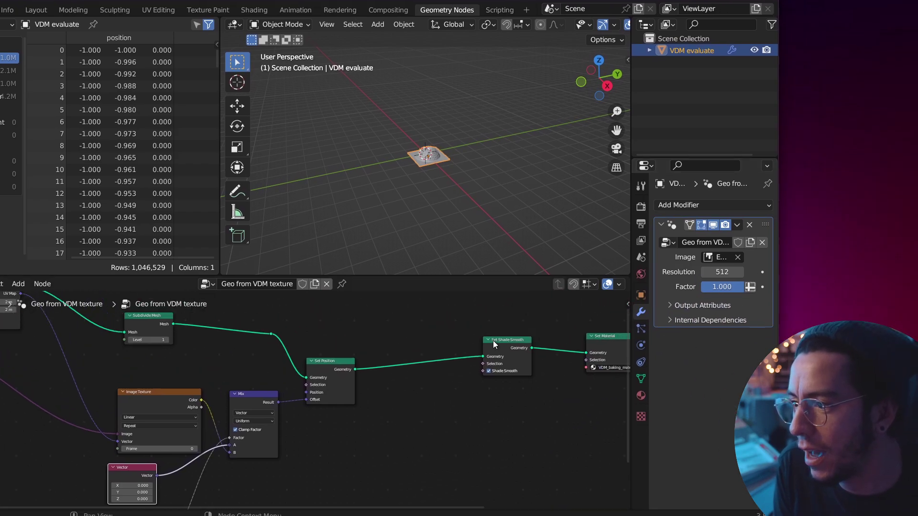
{"action": "left_click_drag", "start_coordinate": [492, 340], "coordinate": [464, 362]}
{"action": "scroll", "coordinate": [319, 394], "scroll_direction": "up", "scroll_amount": 2}
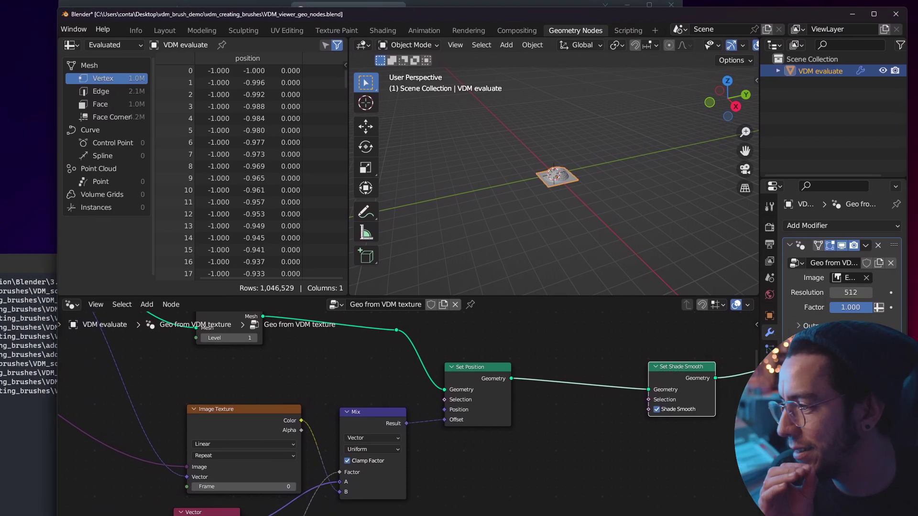
- Drop VDM_manual_baking_demo.blend into Blender and open it without saving the viewer file
{"action": "key", "text": "alt+Tab"}
{"action": "left_click_drag", "start_coordinate": [340, 350], "coordinate": [425, 270]}
{"action": "left_click", "coordinate": [360, 359]}
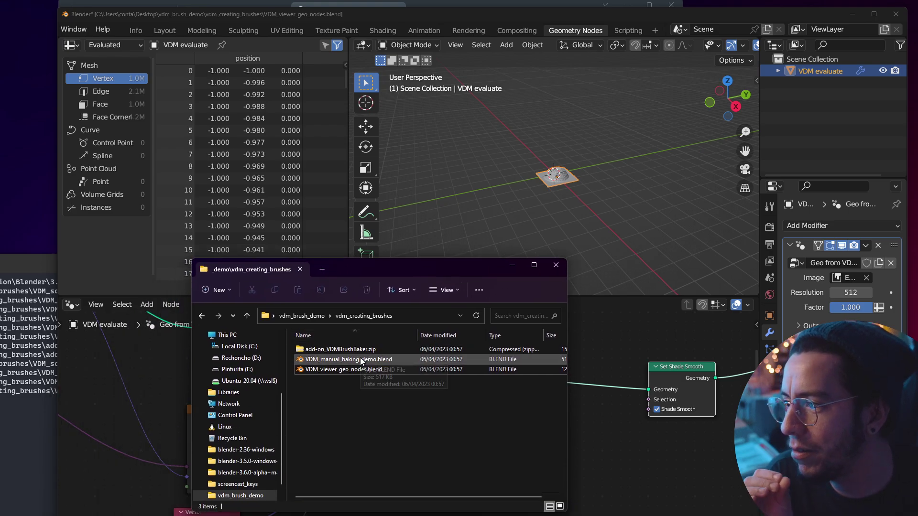
{"action": "left_click_drag", "start_coordinate": [578, 182], "coordinate": [577, 180]}
{"action": "left_click", "coordinate": [578, 179]}
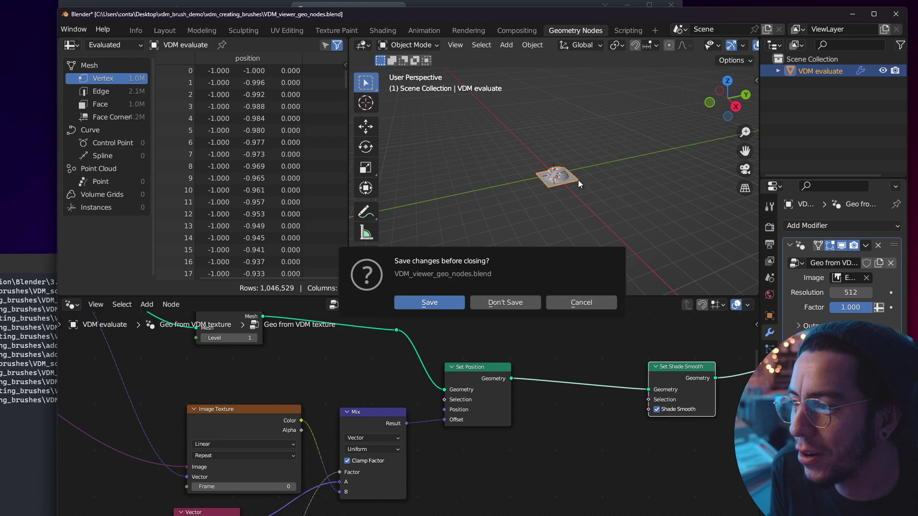
{"action": "left_click", "coordinate": [521, 303]}
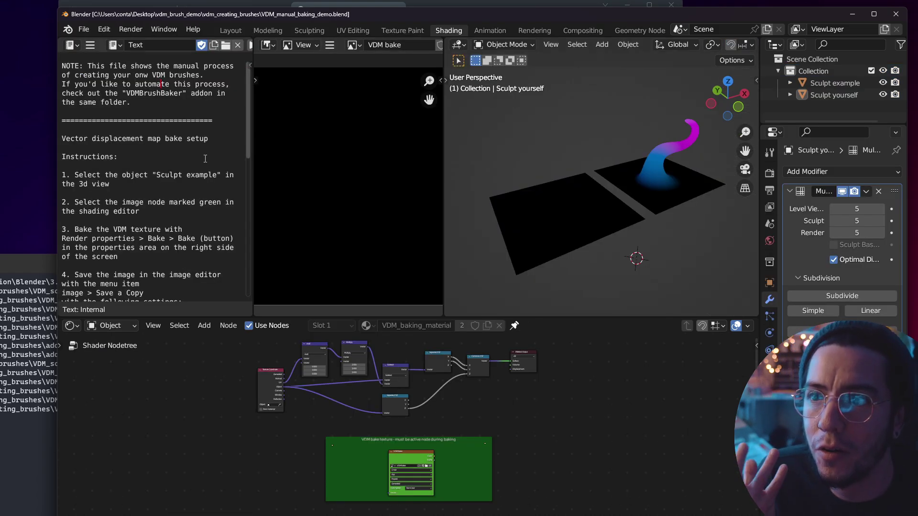
- Select the Sculpt yourself plane and look over the baking shader nodes and instruction text
{"action": "left_click_drag", "start_coordinate": [378, 14], "coordinate": [329, 27]}
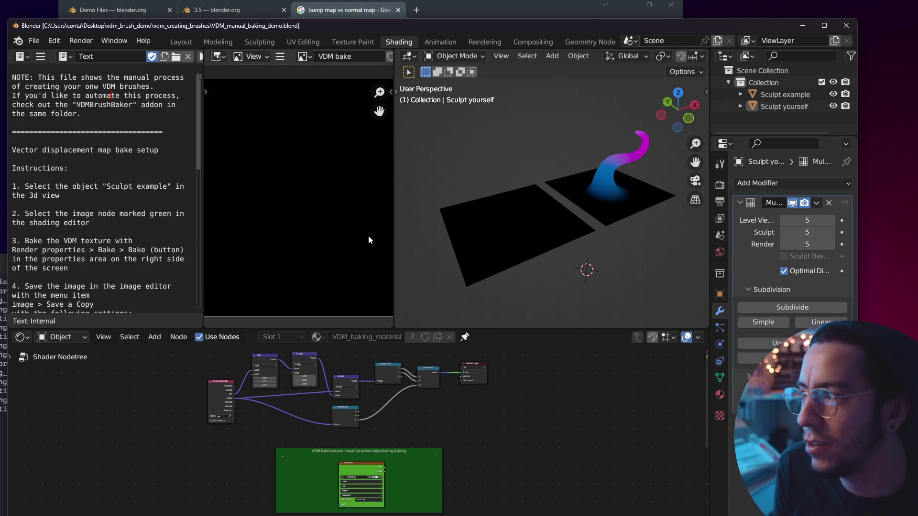
{"action": "left_click", "coordinate": [526, 227]}
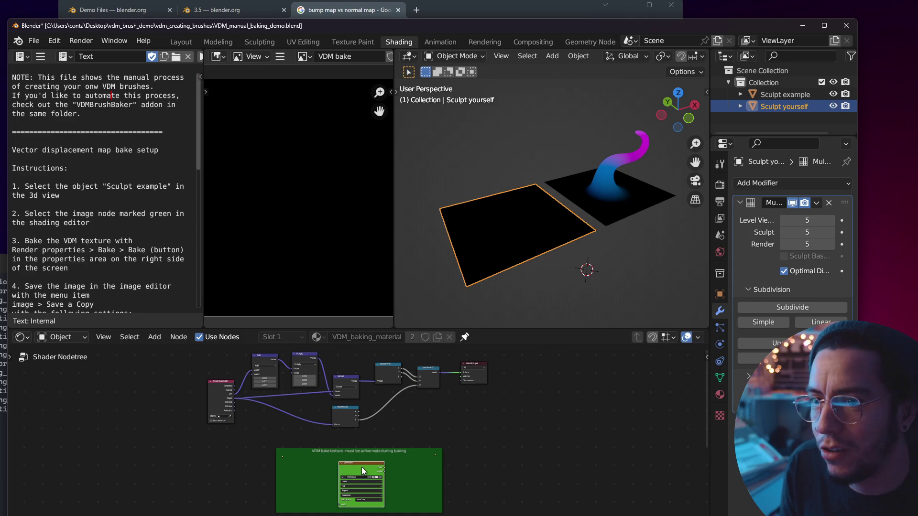
{"action": "middle_click_drag", "start_coordinate": [363, 468], "coordinate": [369, 432]}
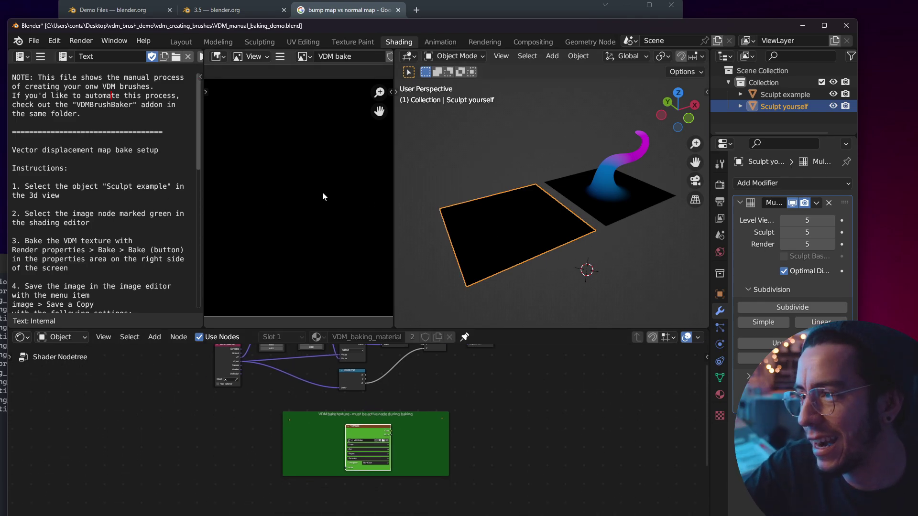
{"action": "scroll", "coordinate": [158, 229], "scroll_direction": "down", "scroll_amount": 6}
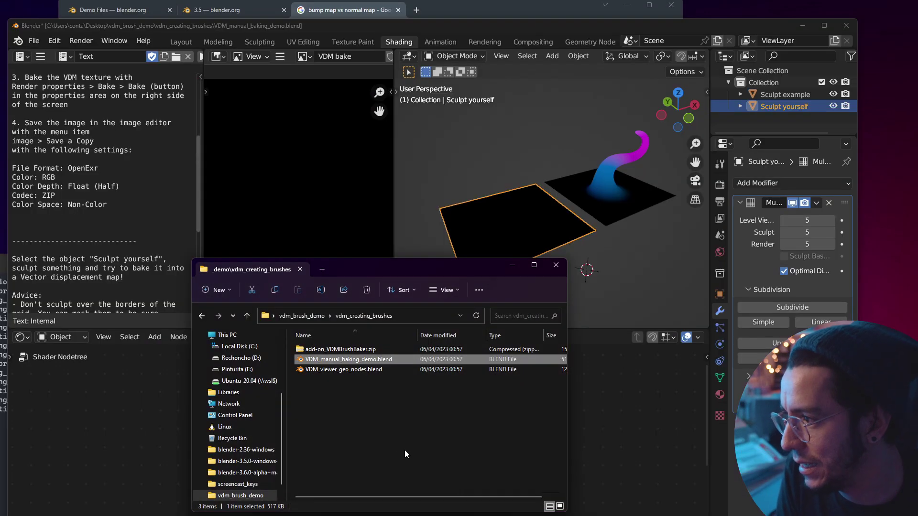
- Open Blender Preferences at the Add-ons page
{"action": "left_click", "coordinate": [349, 351]}
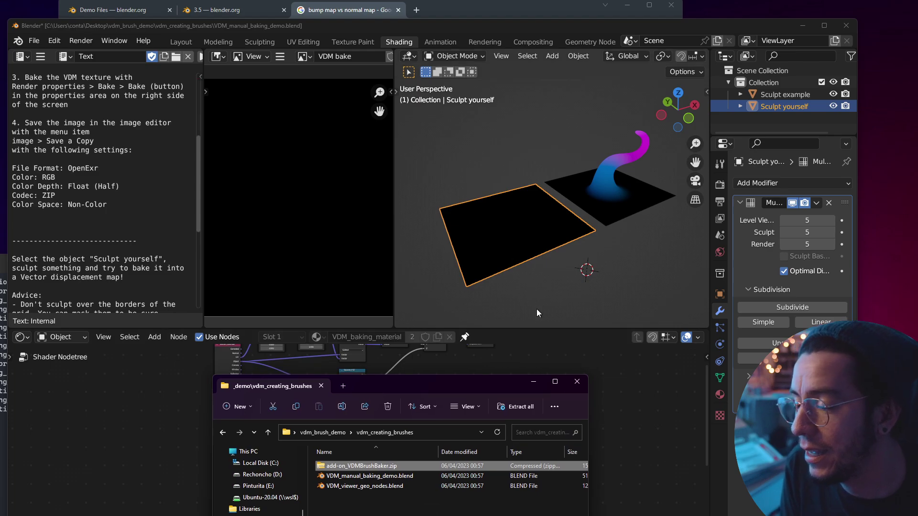
{"action": "left_click", "coordinate": [537, 308]}
{"action": "key", "text": "F4"}
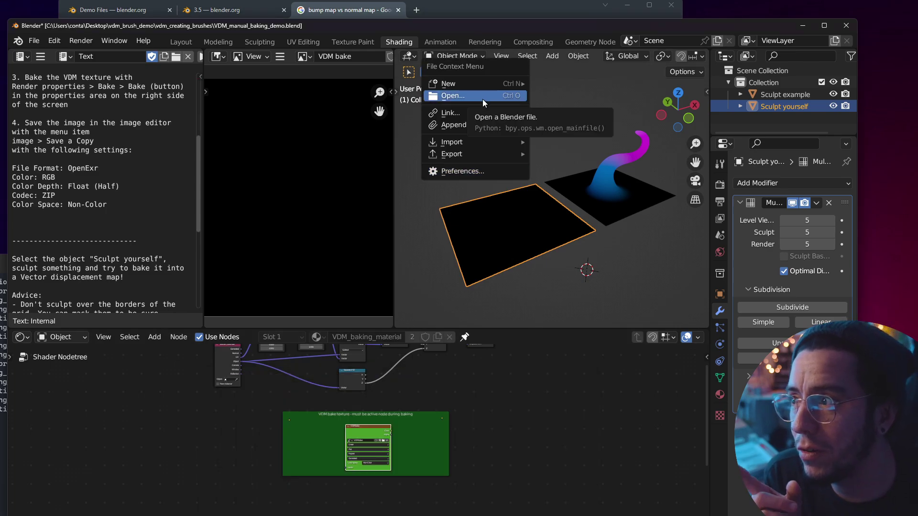
{"action": "left_click", "coordinate": [492, 170]}
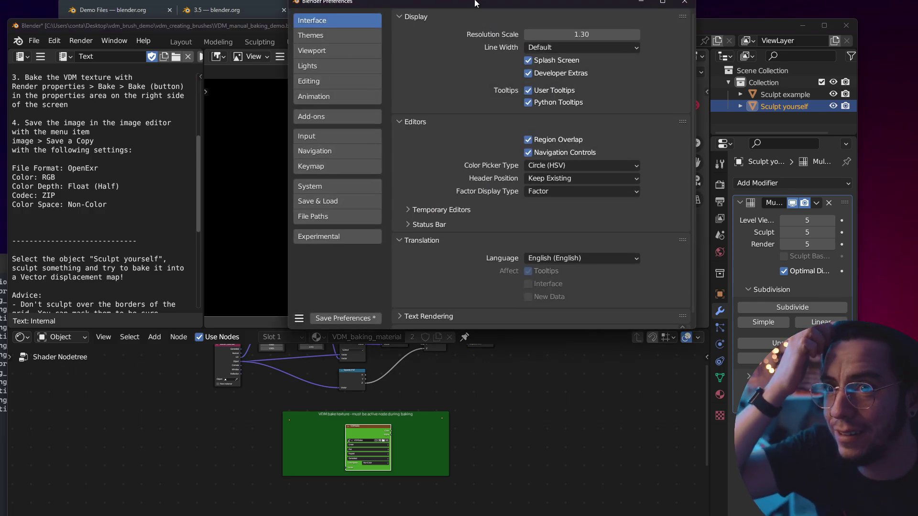
{"action": "left_click_drag", "start_coordinate": [474, 1], "coordinate": [430, 101]}
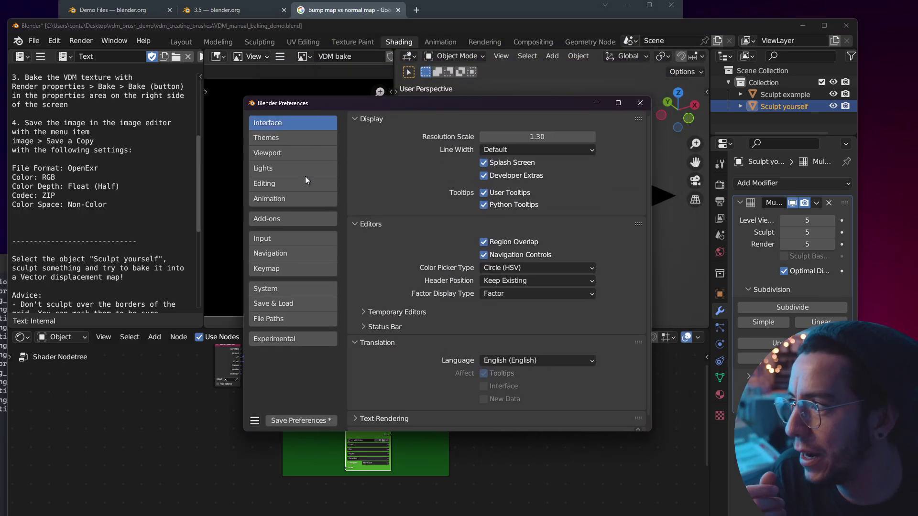
{"action": "left_click", "coordinate": [305, 221]}
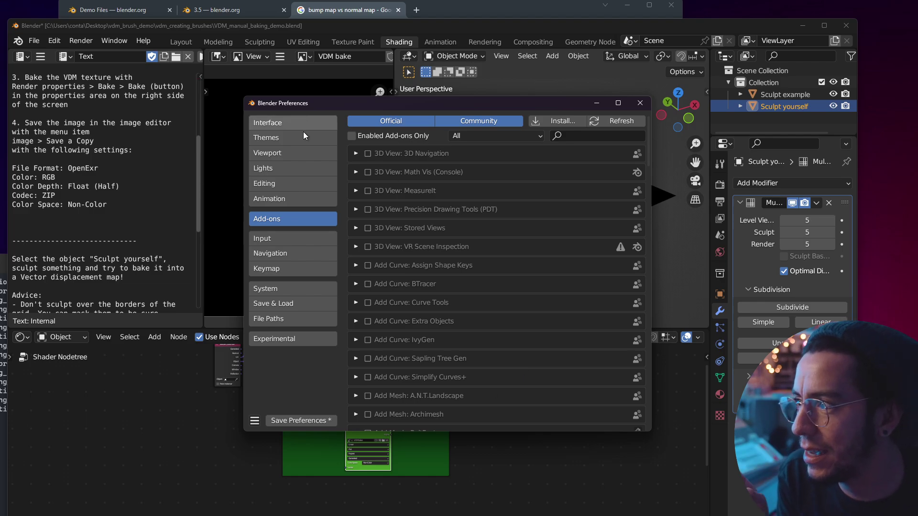
- Install and enable add-on_VDMBrushBaker.zip, close Preferences, and start a new file
{"action": "left_click", "coordinate": [563, 121]}
{"action": "left_click", "coordinate": [387, 137]}
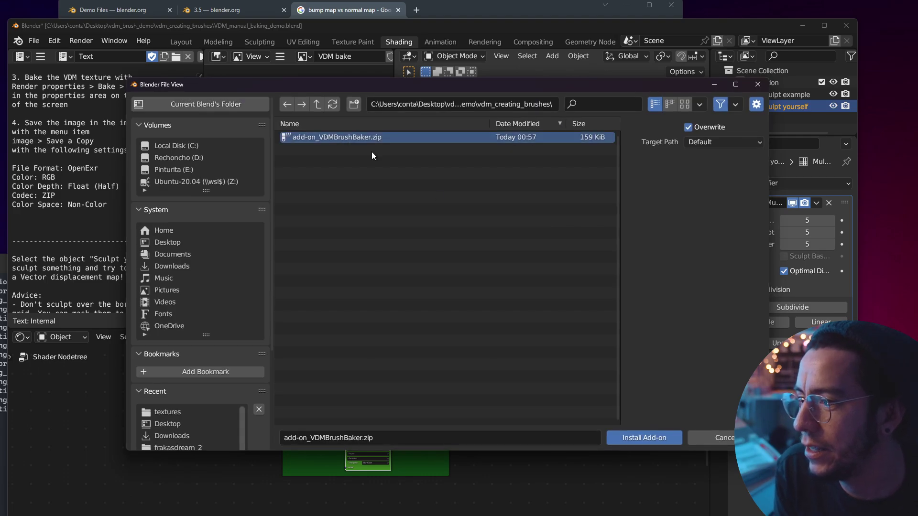
{"action": "left_click", "coordinate": [641, 440]}
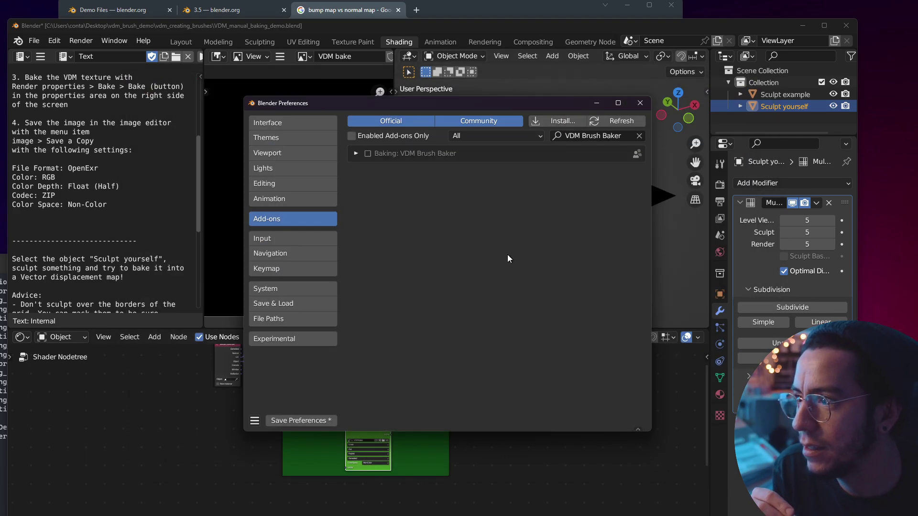
{"action": "left_click", "coordinate": [355, 154]}
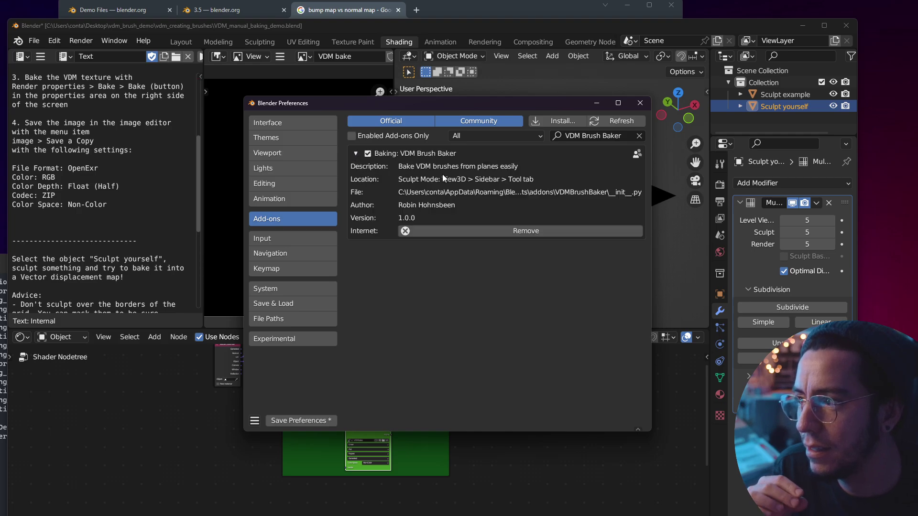
{"action": "left_click", "coordinate": [643, 104]}
{"action": "key", "text": "ctrl+n"}
- Start a new General file and delete the default cube
{"action": "left_click", "coordinate": [543, 137]}
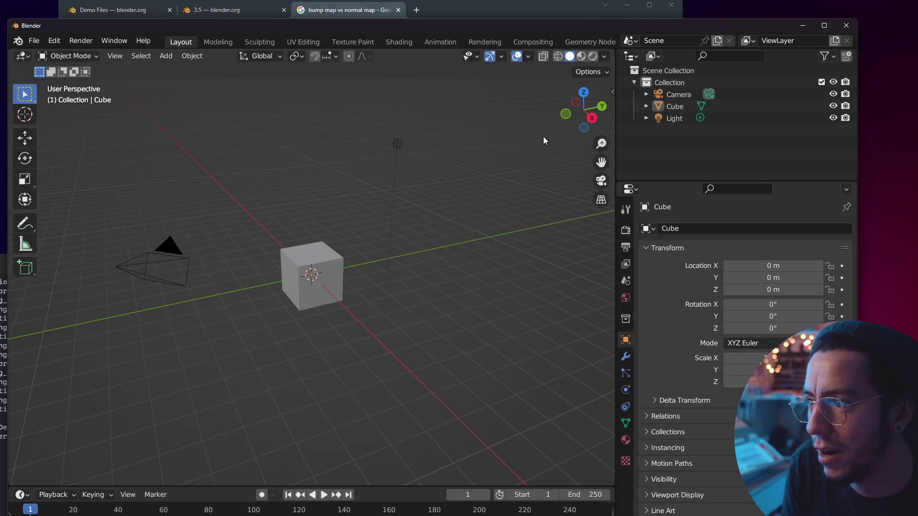
{"action": "left_click_drag", "start_coordinate": [528, 26], "coordinate": [529, 9]}
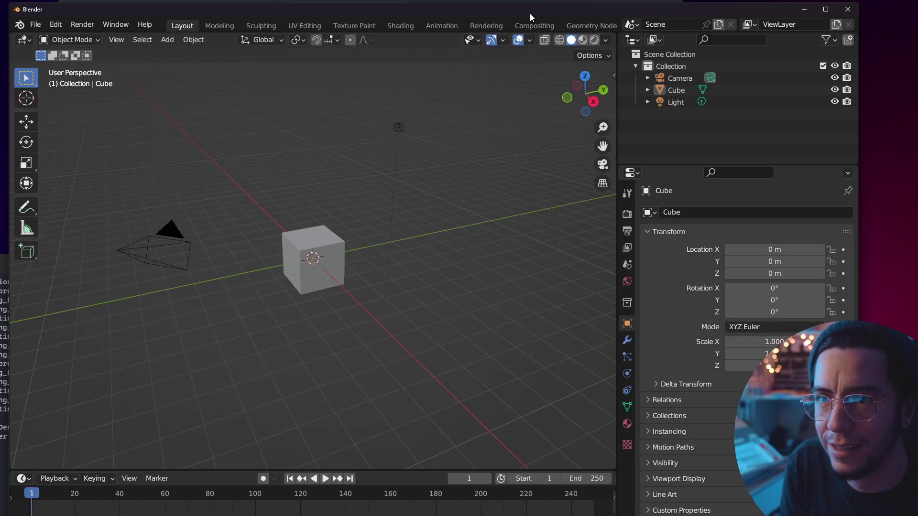
{"action": "left_click", "coordinate": [345, 239]}
{"action": "key", "text": "x"}
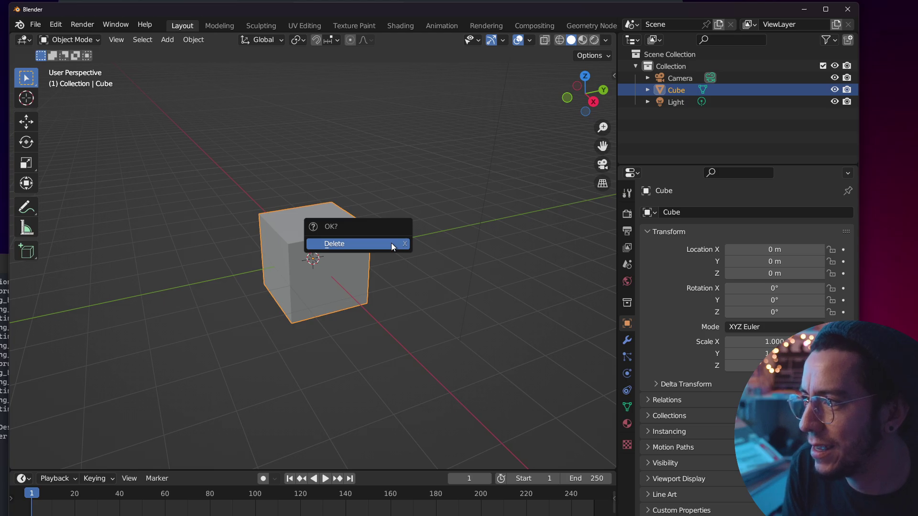
{"action": "left_click", "coordinate": [391, 243]}
{"action": "key", "text": "shift+a"}
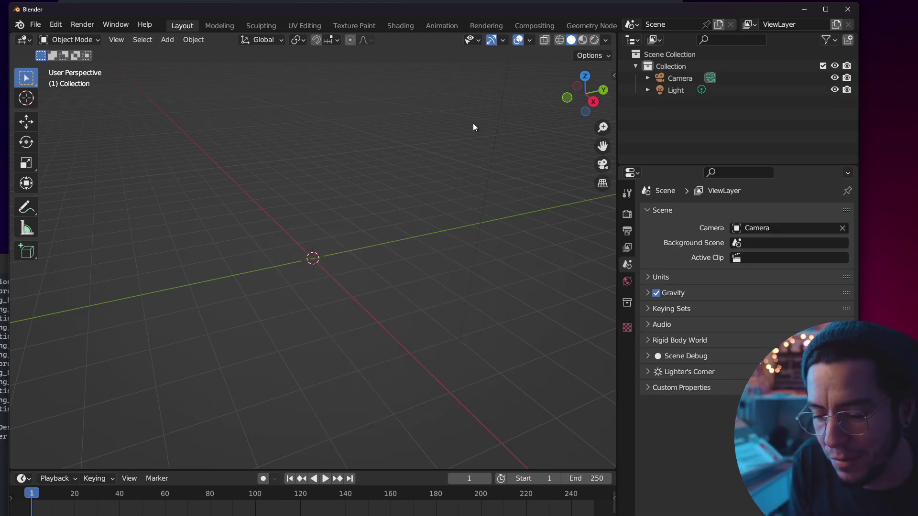
- Show only the VDM Brush Baker section in the sidebar and widen it so labels fit
{"action": "key", "text": "n"}
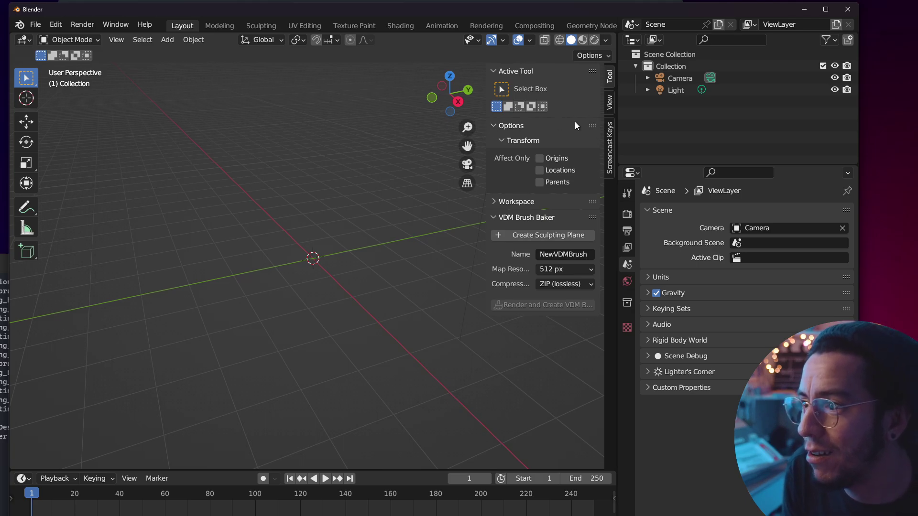
{"action": "left_click", "coordinate": [529, 218], "text": "ctrl"}
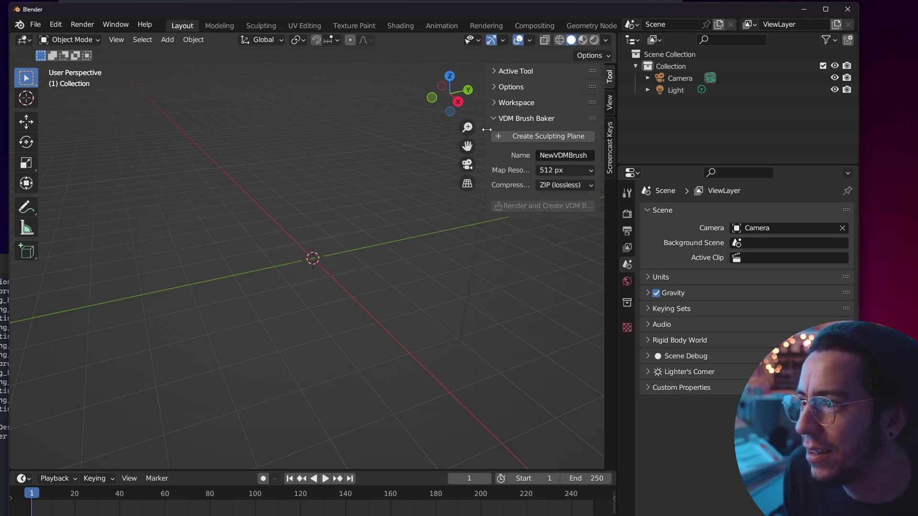
{"action": "left_click_drag", "start_coordinate": [487, 128], "coordinate": [431, 135]}
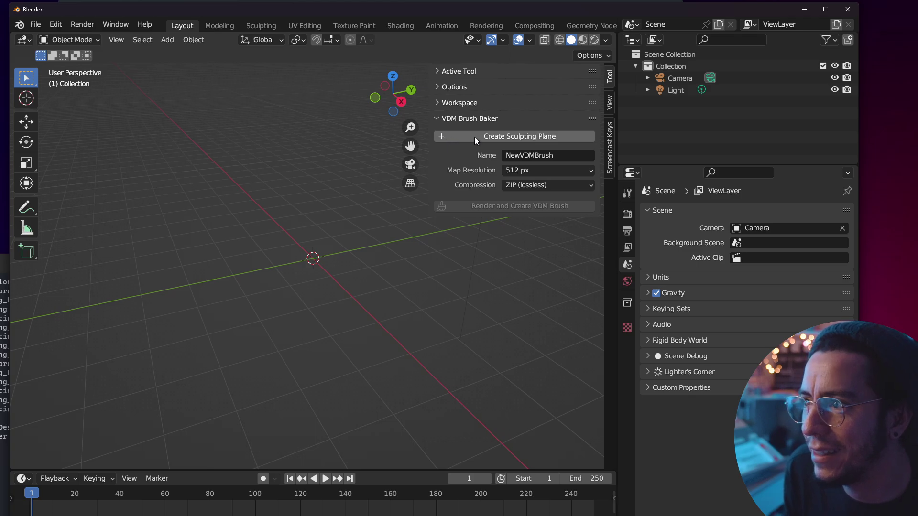
- Create a VDM sculpting grid plane and frame the view over it
{"action": "left_click", "coordinate": [572, 136]}
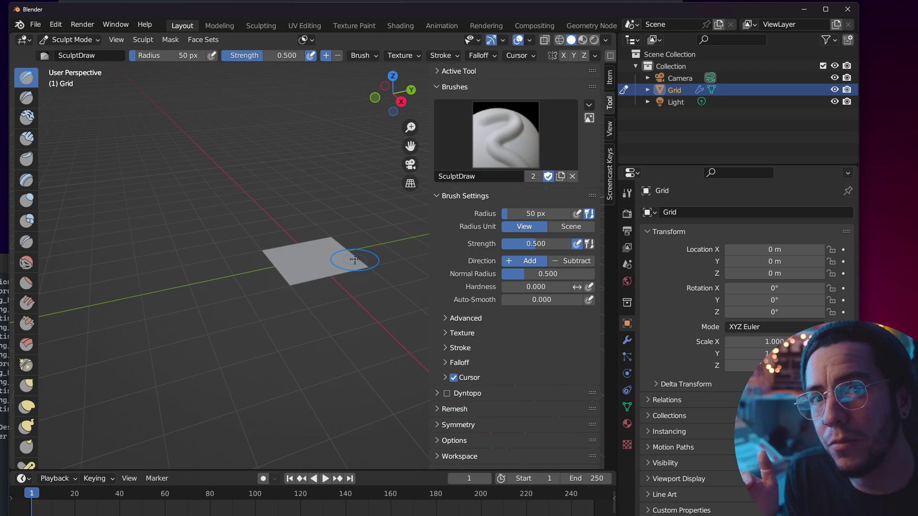
{"action": "scroll", "coordinate": [315, 253], "scroll_direction": "up", "scroll_amount": 3}
{"action": "middle_click_drag", "start_coordinate": [315, 254], "coordinate": [316, 246]}
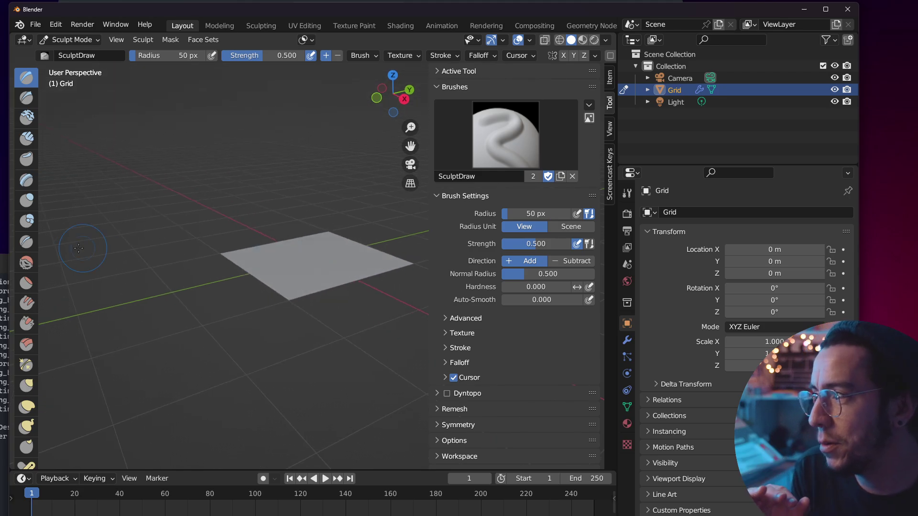
{"action": "left_click_drag", "start_coordinate": [39, 244], "coordinate": [144, 244]}
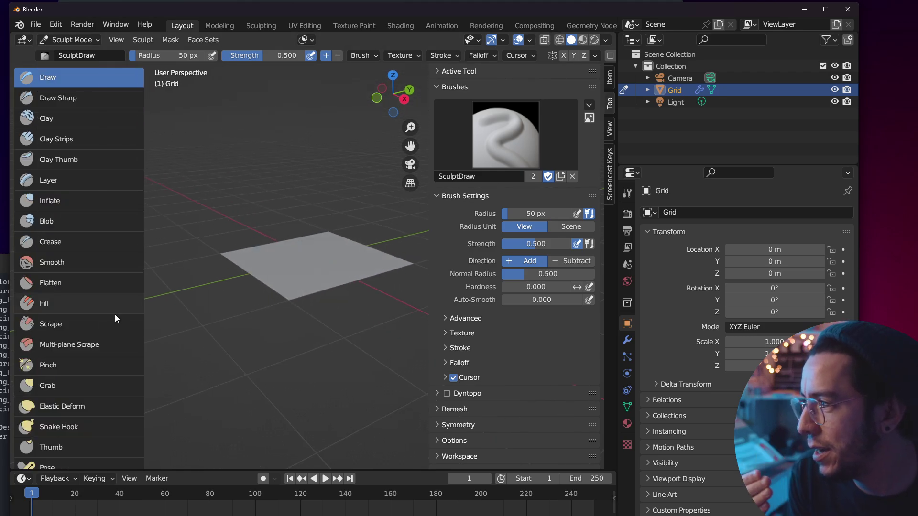
{"action": "scroll", "coordinate": [127, 227], "scroll_direction": "down", "scroll_amount": 1}
{"action": "scroll", "coordinate": [82, 252], "scroll_direction": "down", "scroll_amount": 2}
{"action": "scroll", "coordinate": [84, 246], "scroll_direction": "down", "scroll_amount": 2}
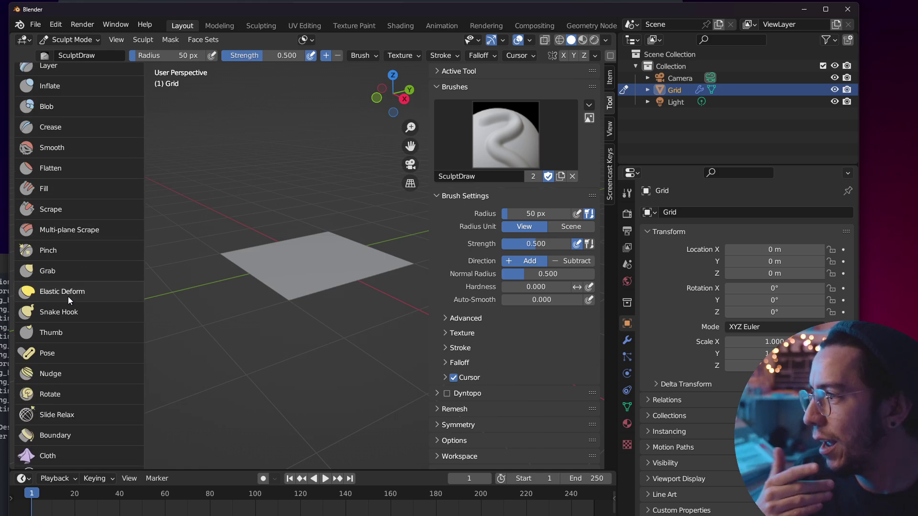
- With the Snake Hook brush at 79 px radius, pull a tall curved tentacle from the plane's centre
{"action": "left_click", "coordinate": [76, 307]}
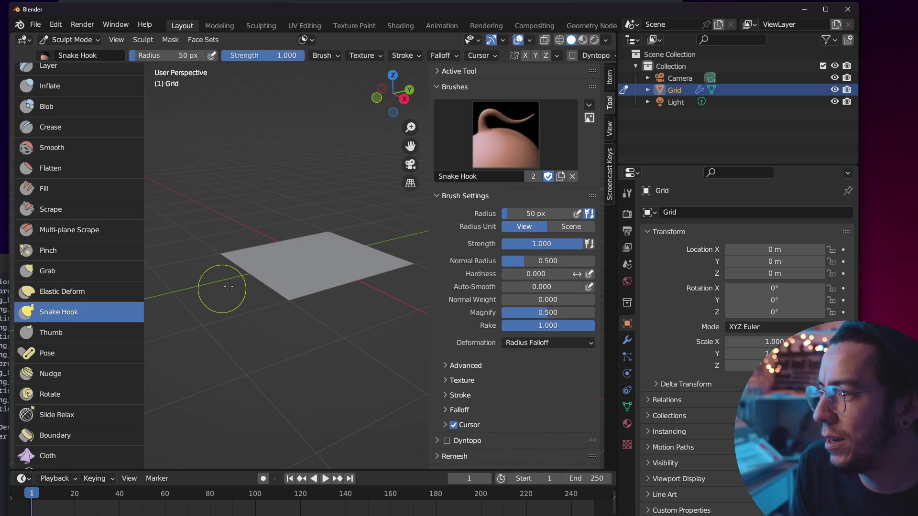
{"action": "middle_click_drag", "start_coordinate": [230, 335], "coordinate": [297, 262]}
{"action": "key", "text": "f"}
{"action": "left_click", "coordinate": [319, 260]}
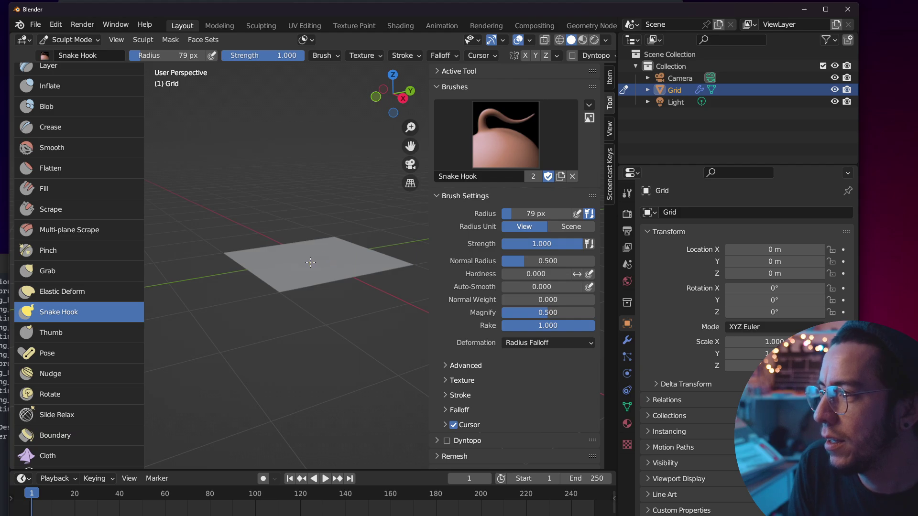
{"action": "left_click_drag", "start_coordinate": [310, 263], "coordinate": [300, 206]}
{"action": "mouse_move", "coordinate": [297, 216]}
{"action": "middle_mouse_down"}
{"action": "mouse_move", "coordinate": [343, 240]}
{"action": "mouse_move", "coordinate": [327, 249]}
{"action": "middle_mouse_up"}
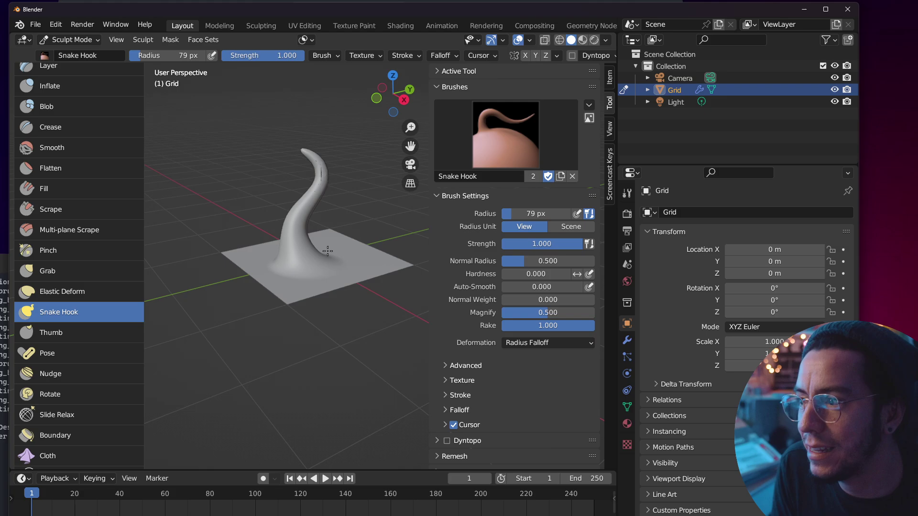
{"action": "left_click", "coordinate": [441, 87]}
- Bake the tentacle plane into NewVDMBrush and switch to the Draw brush carrying it
{"action": "left_click", "coordinate": [442, 102]}
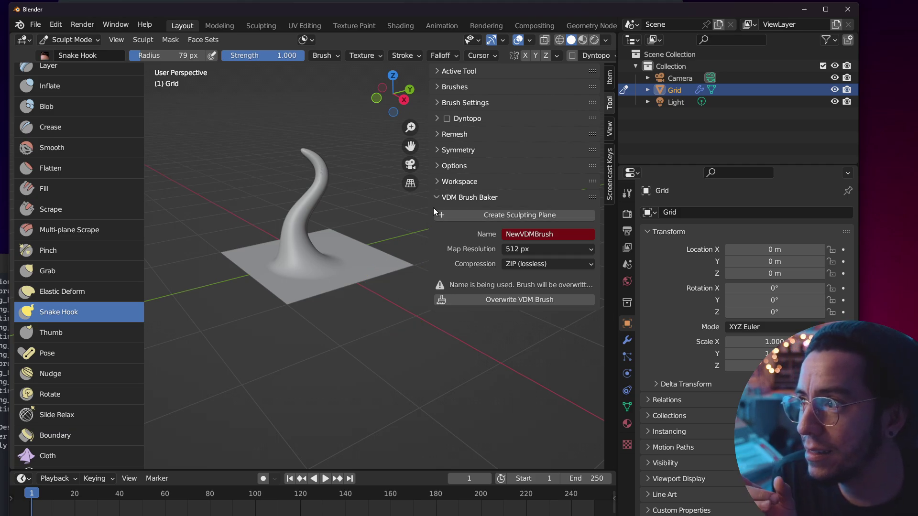
{"action": "left_click", "coordinate": [460, 87]}
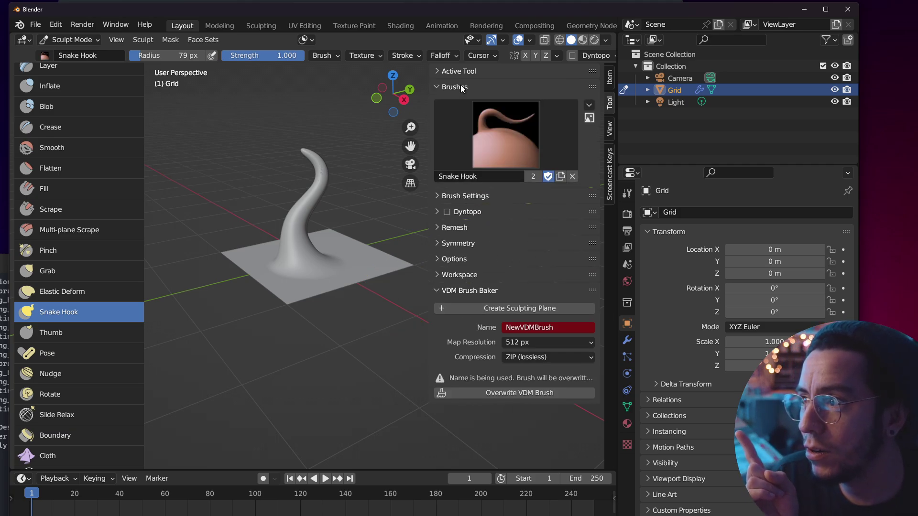
{"action": "left_click", "coordinate": [505, 123]}
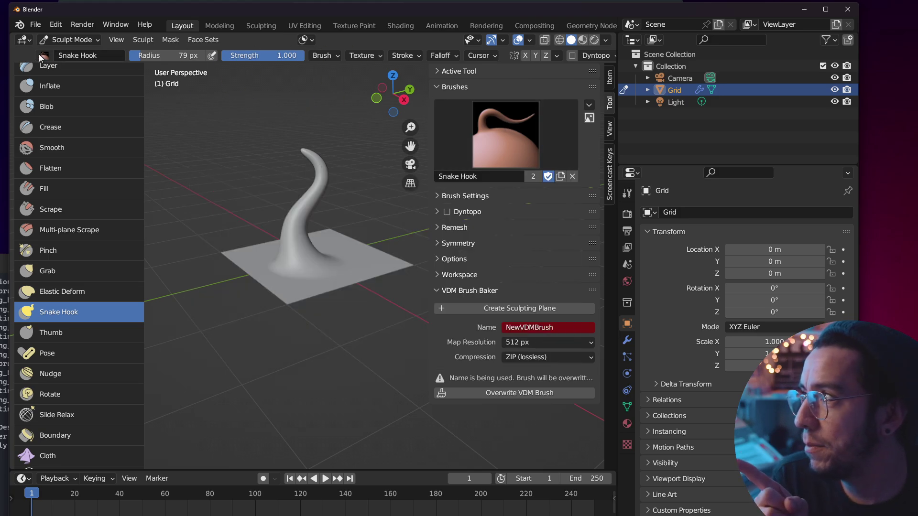
{"action": "left_click", "coordinate": [40, 56]}
{"action": "scroll", "coordinate": [87, 79], "scroll_direction": "up", "scroll_amount": 2}
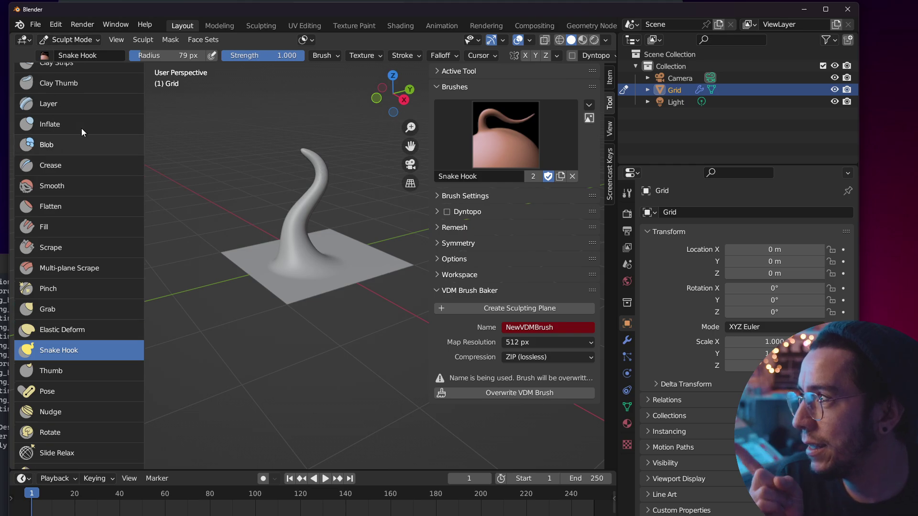
{"action": "scroll", "coordinate": [87, 79], "scroll_direction": "up", "scroll_amount": 4}
{"action": "left_click", "coordinate": [87, 79]}
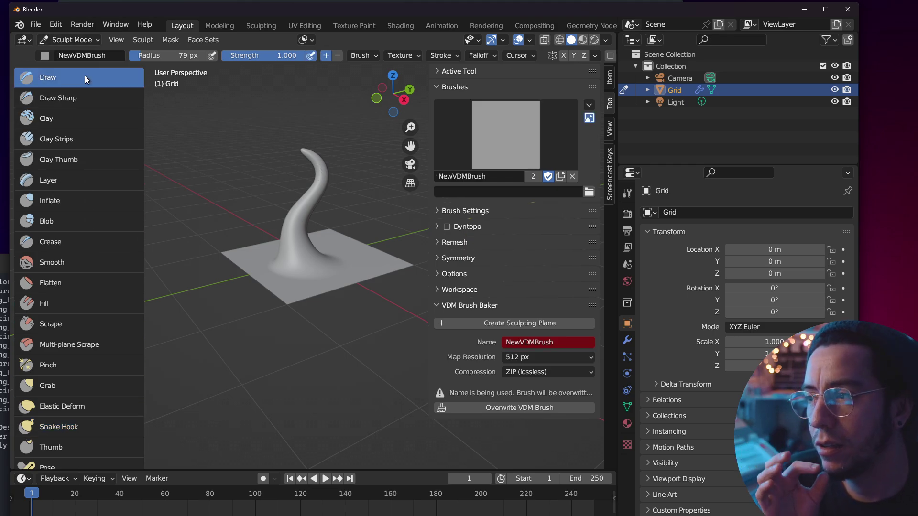
- Select NewVDMBrush as the active brush by filtering the brush list for it
{"action": "left_click", "coordinate": [486, 144]}
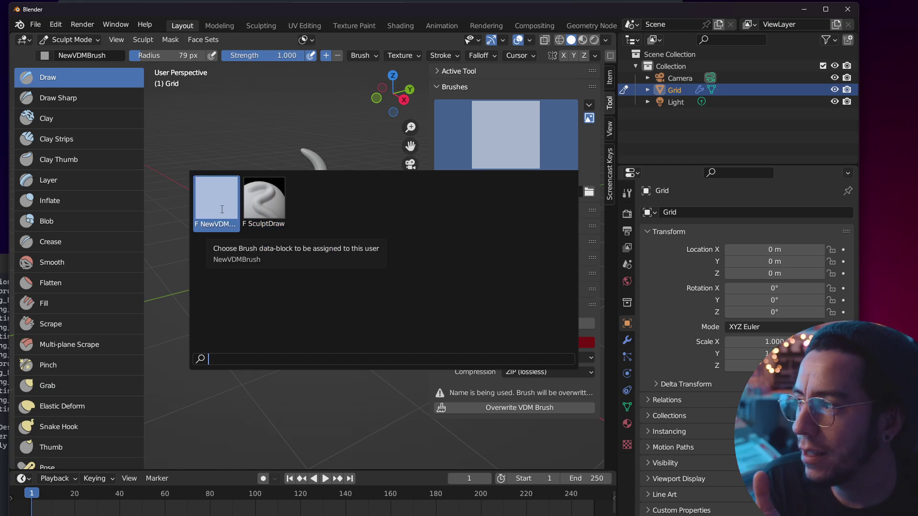
{"action": "type", "text": "NewVDMBrush"}
{"action": "key", "text": "Return"}
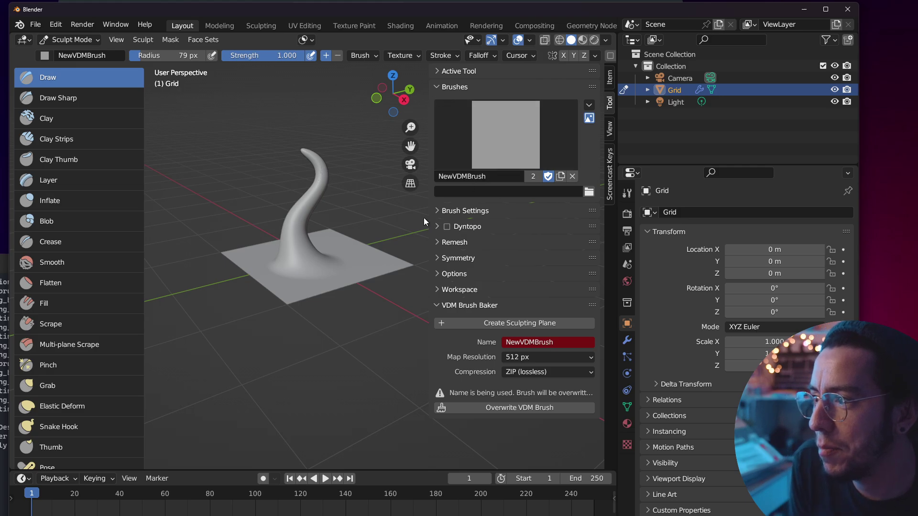
- Stamp five more tentacles around the first one's base on the grid plane
{"action": "left_click_drag", "start_coordinate": [344, 265], "coordinate": [337, 251]}
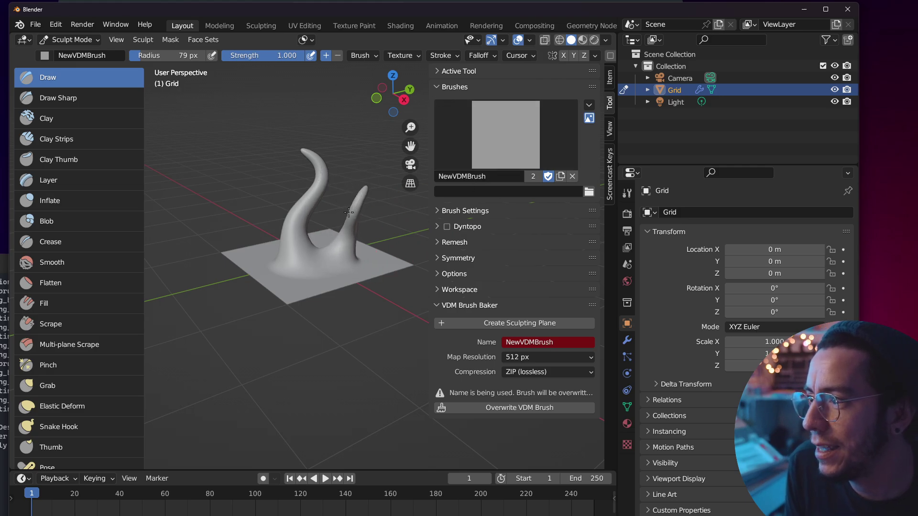
{"action": "mouse_move", "coordinate": [337, 251]}
{"action": "middle_mouse_down"}
{"action": "mouse_move", "coordinate": [315, 255]}
{"action": "mouse_move", "coordinate": [342, 270]}
{"action": "middle_mouse_up"}
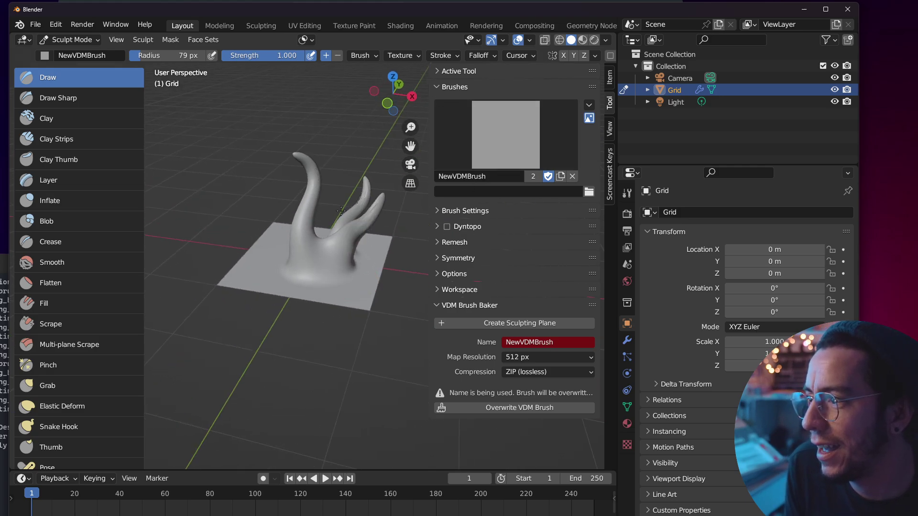
{"action": "left_click_drag", "start_coordinate": [354, 265], "coordinate": [363, 276]}
{"action": "middle_click_drag", "start_coordinate": [379, 252], "coordinate": [287, 268]}
{"action": "mouse_move", "coordinate": [281, 273]}
{"action": "left_mouse_down"}
{"action": "mouse_move", "coordinate": [263, 263]}
{"action": "mouse_move", "coordinate": [253, 271]}
{"action": "left_mouse_up"}
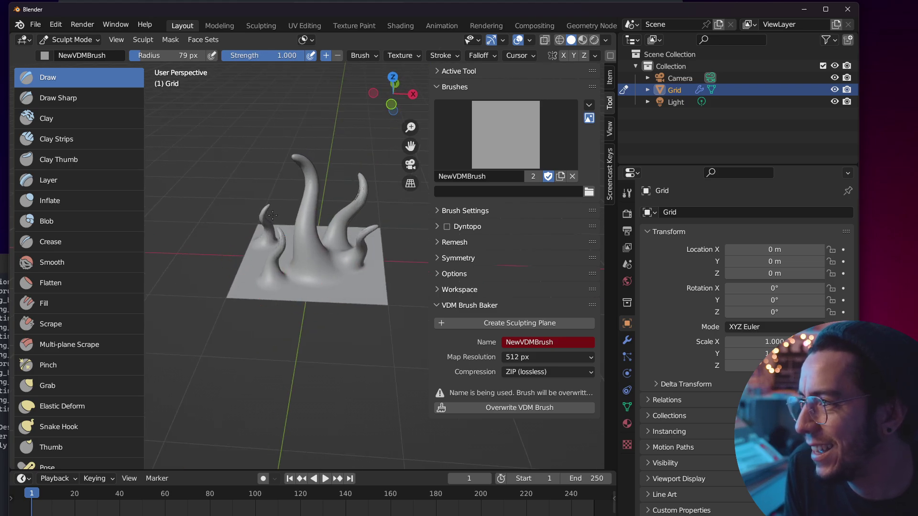
{"action": "middle_click_drag", "start_coordinate": [272, 214], "coordinate": [263, 210]}
{"action": "left_click_drag", "start_coordinate": [282, 225], "coordinate": [254, 205]}
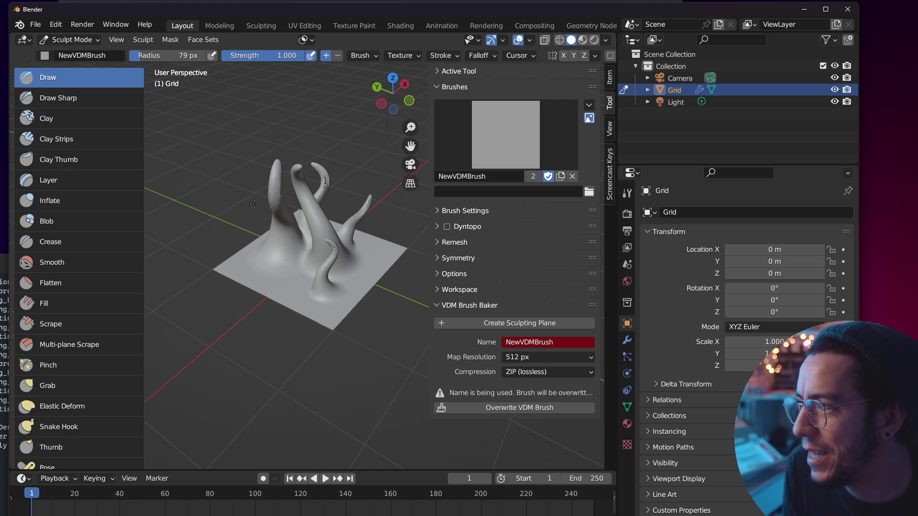
{"action": "left_click_drag", "start_coordinate": [265, 251], "coordinate": [319, 259]}
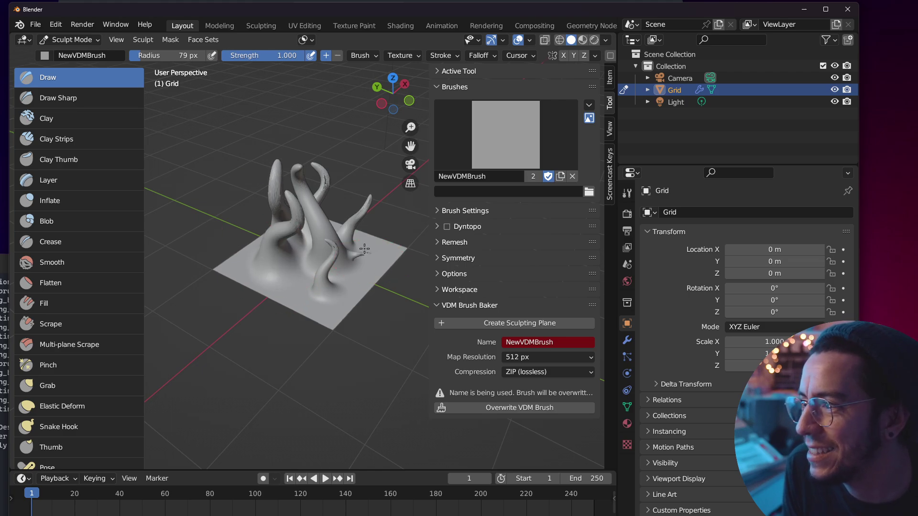
{"action": "middle_click_drag", "start_coordinate": [319, 270], "coordinate": [344, 248]}
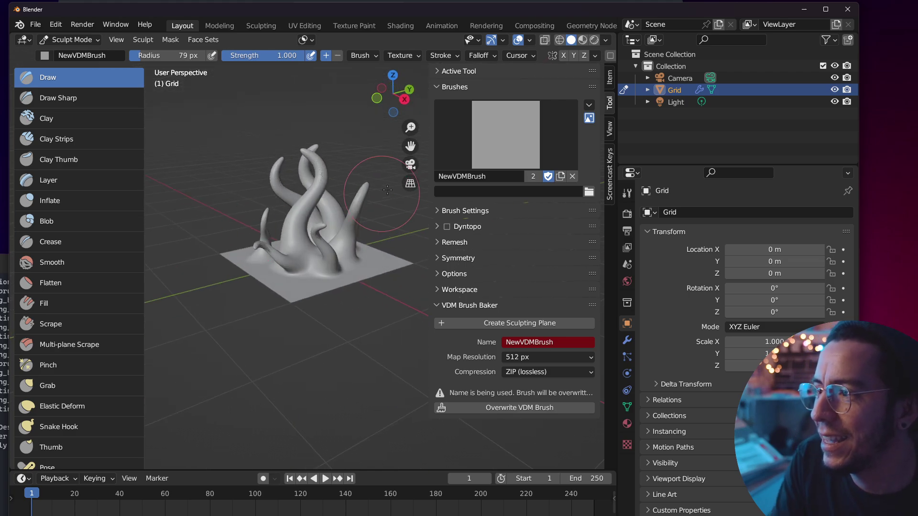
{"action": "left_click", "coordinate": [473, 152]}
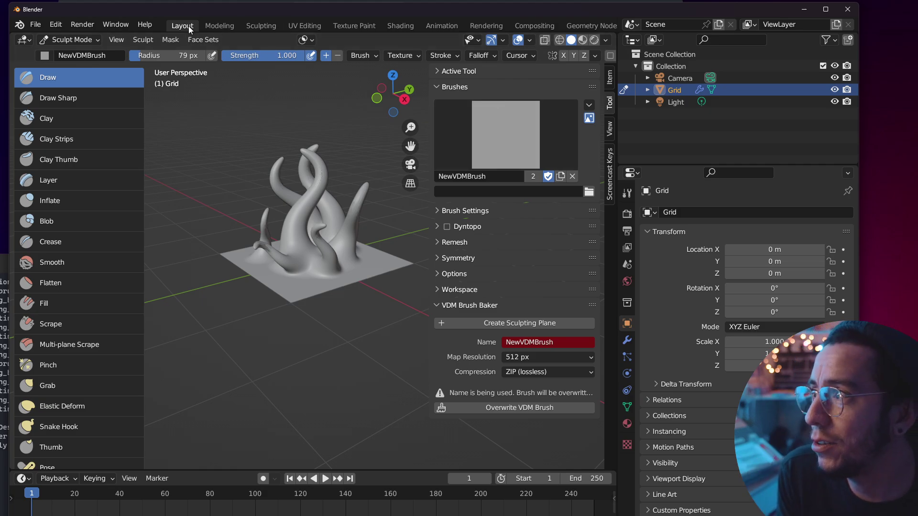
{"action": "left_click_drag", "start_coordinate": [187, 9], "coordinate": [221, 15]}
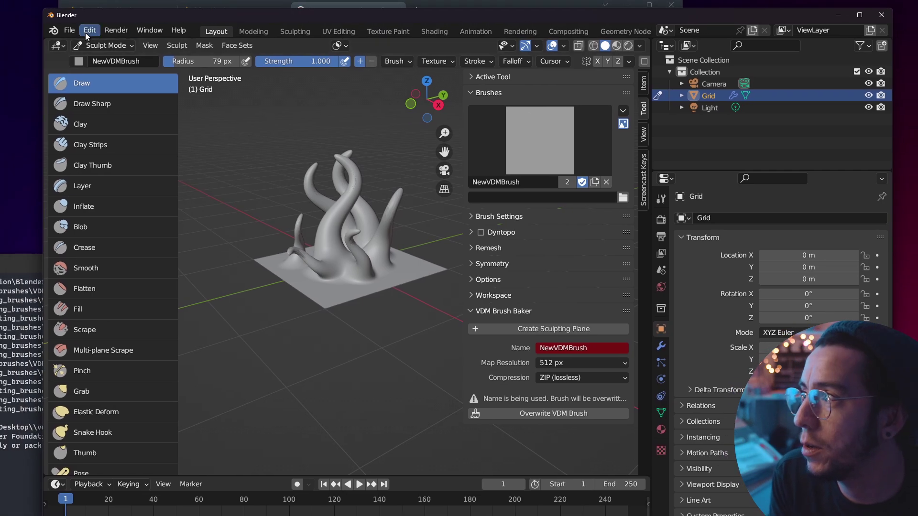
{"action": "left_click", "coordinate": [70, 31]}
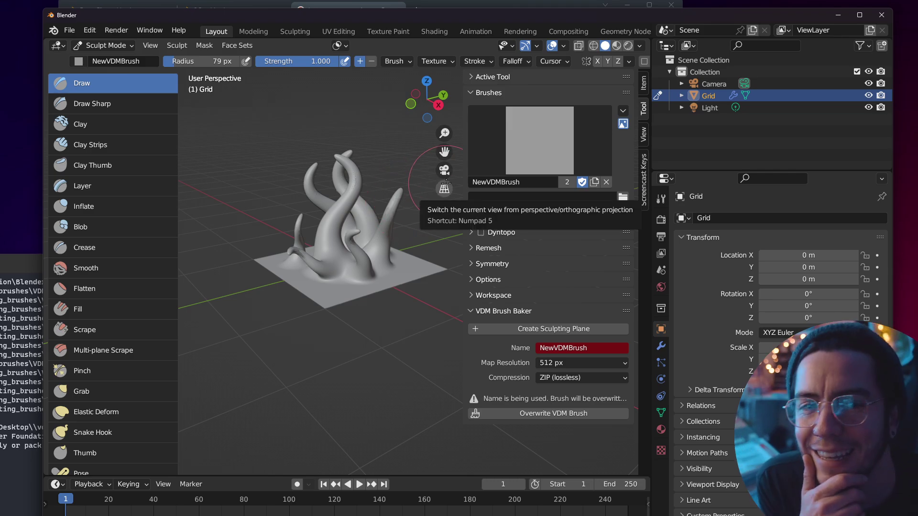
{"action": "mouse_move", "coordinate": [428, 267]}
{"action": "middle_mouse_down"}
{"action": "mouse_move", "coordinate": [398, 268]}
{"action": "mouse_move", "coordinate": [417, 273]}
{"action": "mouse_move", "coordinate": [374, 294]}
{"action": "middle_mouse_up"}
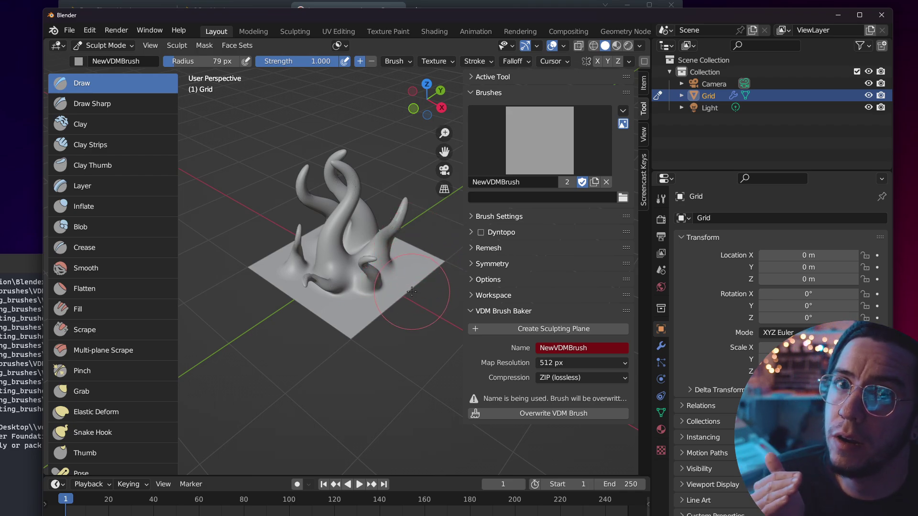
{"action": "middle_click_drag", "start_coordinate": [354, 306], "coordinate": [359, 274]}
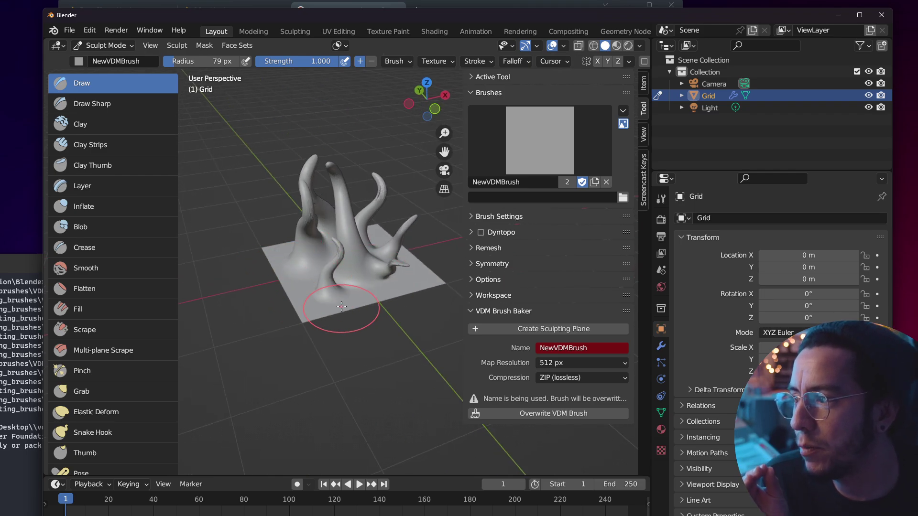
{"action": "middle_click_drag", "start_coordinate": [407, 291], "coordinate": [379, 291]}
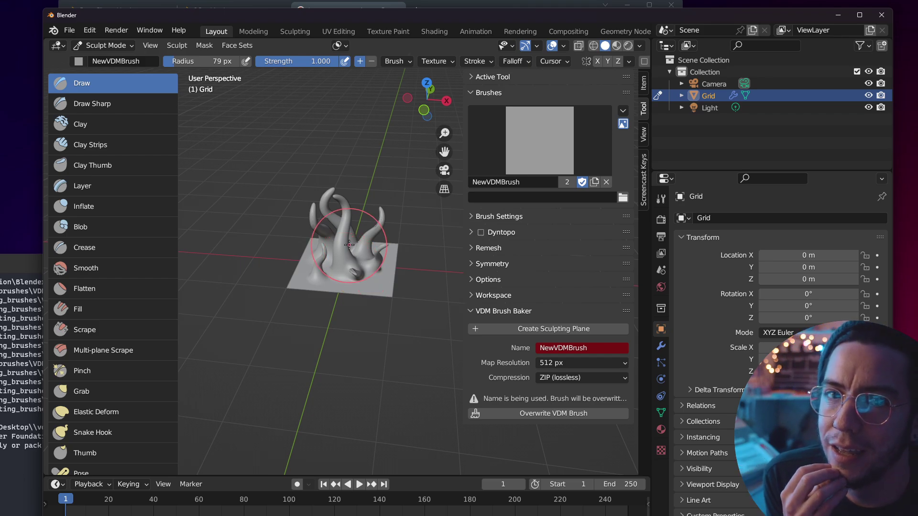
{"action": "middle_click_drag", "start_coordinate": [359, 269], "coordinate": [424, 271]}
{"action": "scroll", "coordinate": [424, 271], "scroll_direction": "up", "scroll_amount": 2}
{"action": "scroll", "coordinate": [424, 271], "scroll_direction": "up", "scroll_amount": 2}
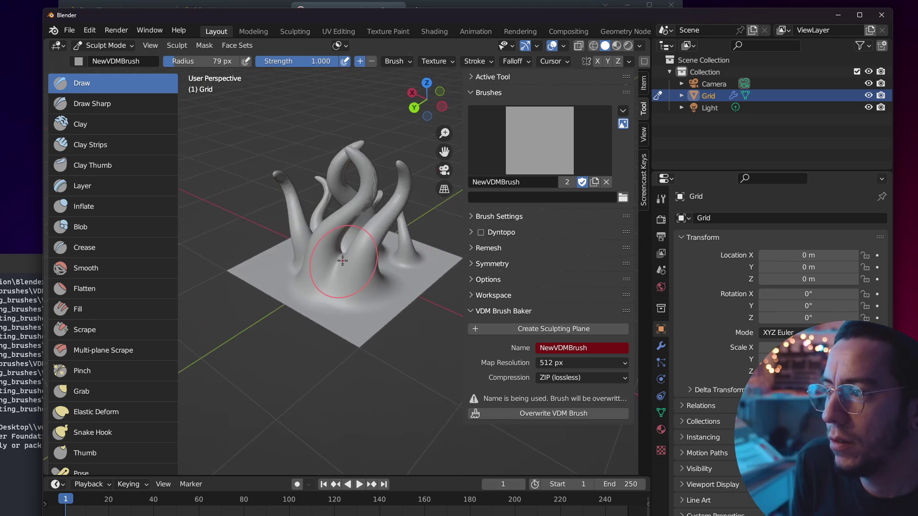